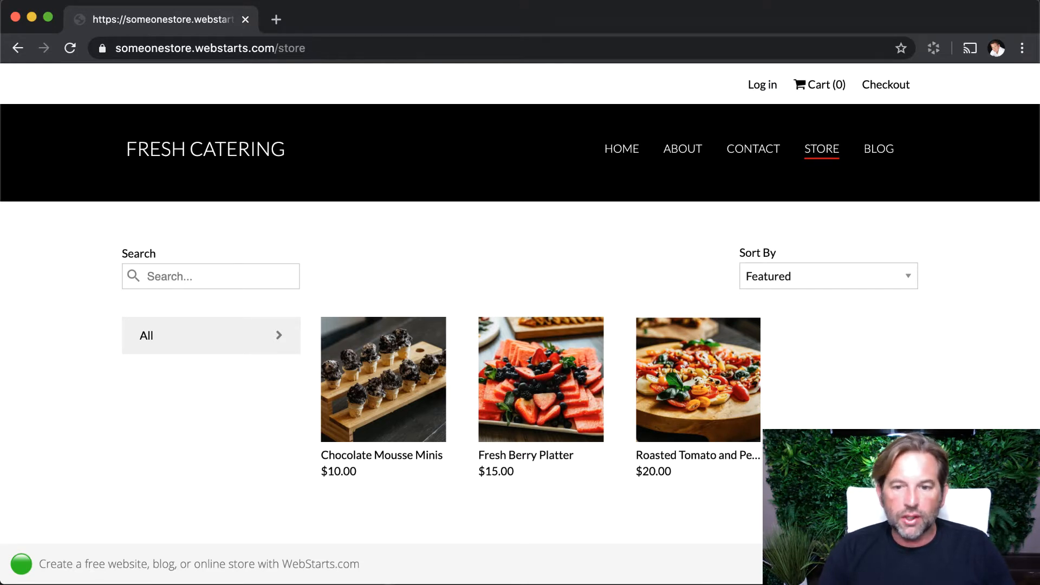
- Go to the site's home page, enter the store from there and open the Fresh Berry Platter product
click(628, 153)
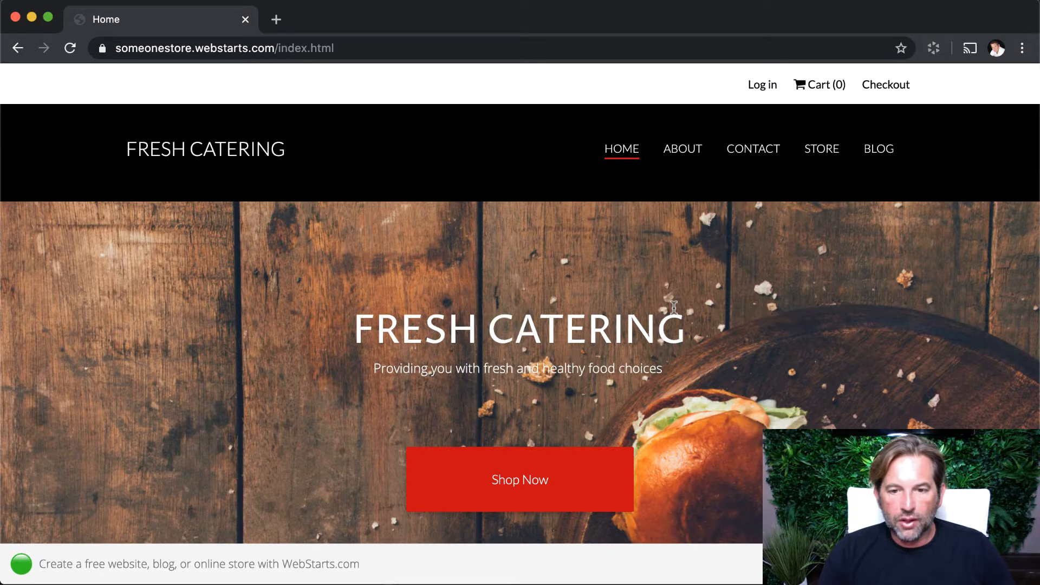
click(605, 471)
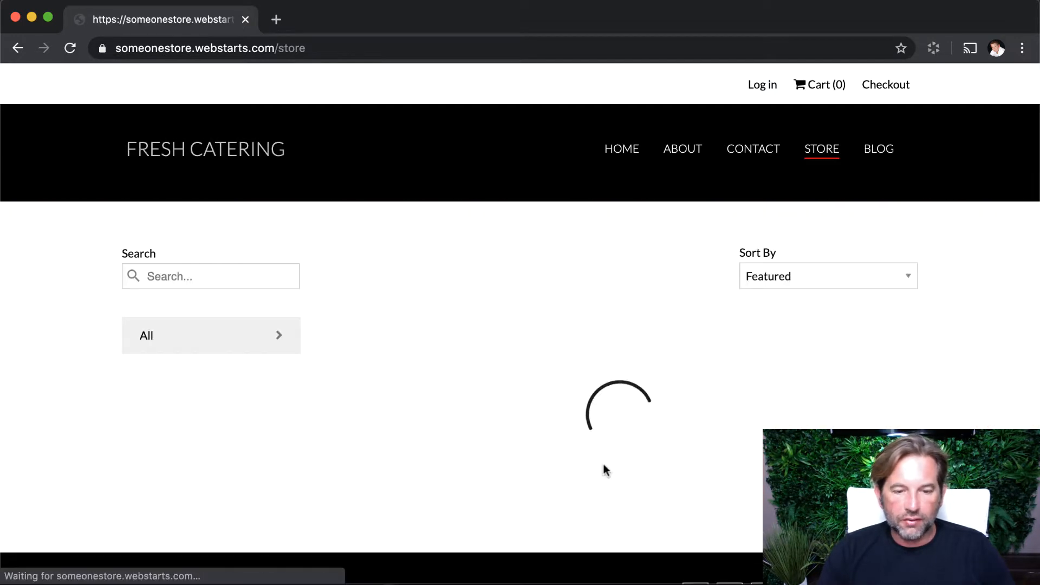
click(563, 417)
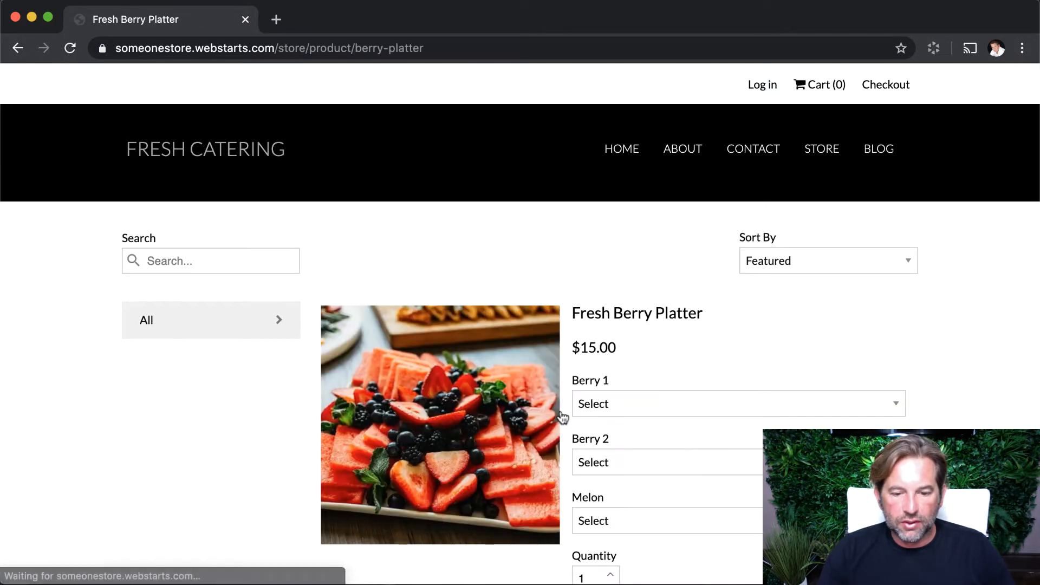
- Choose Blueberries for Berry 1, Strawberries for Berry 2 and Honeydew for Melon on the Fresh Berry Platter
scroll(685, 407, down, 5)
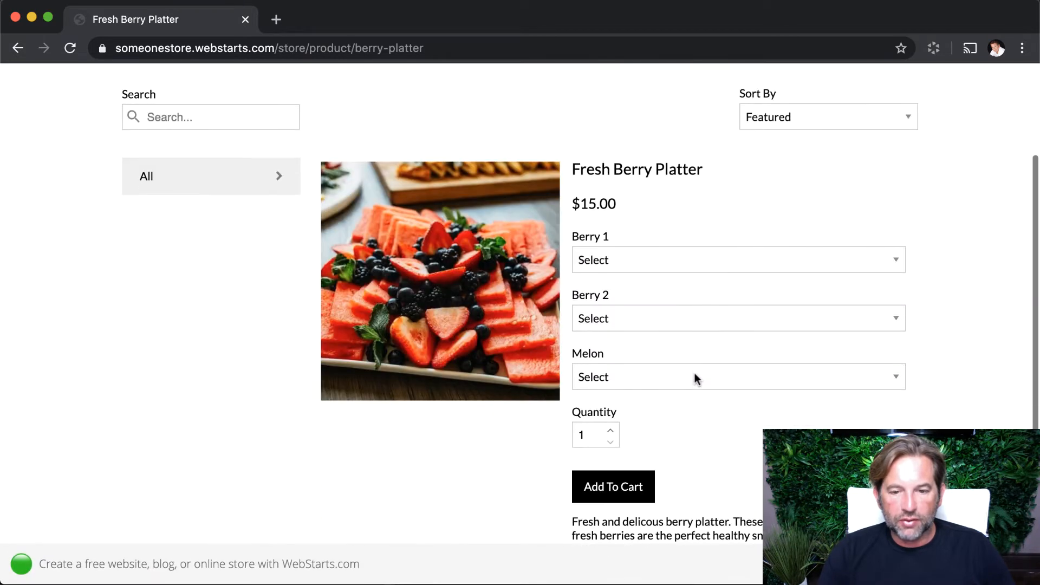
click(707, 259)
click(699, 278)
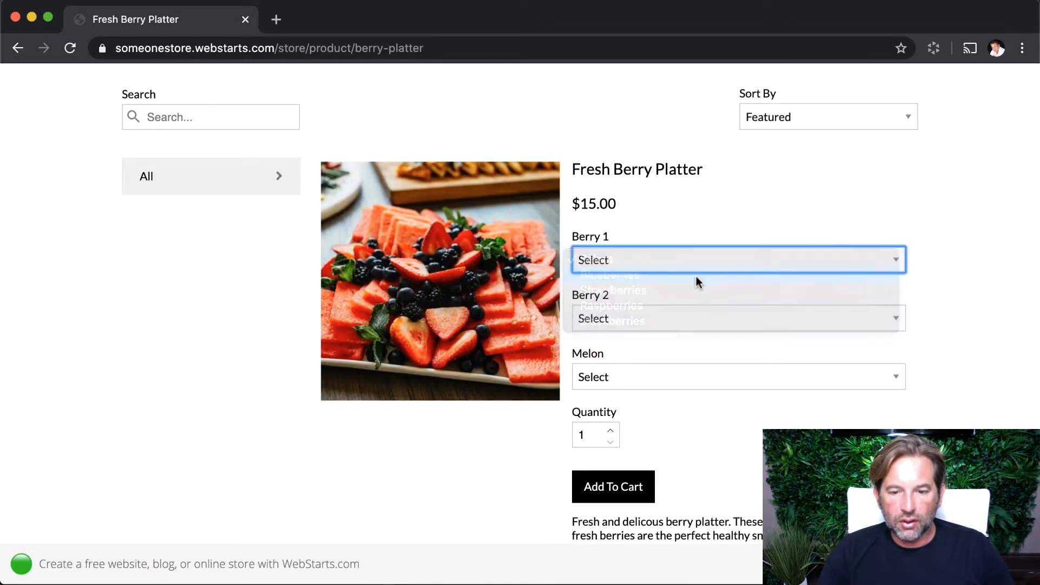
click(722, 323)
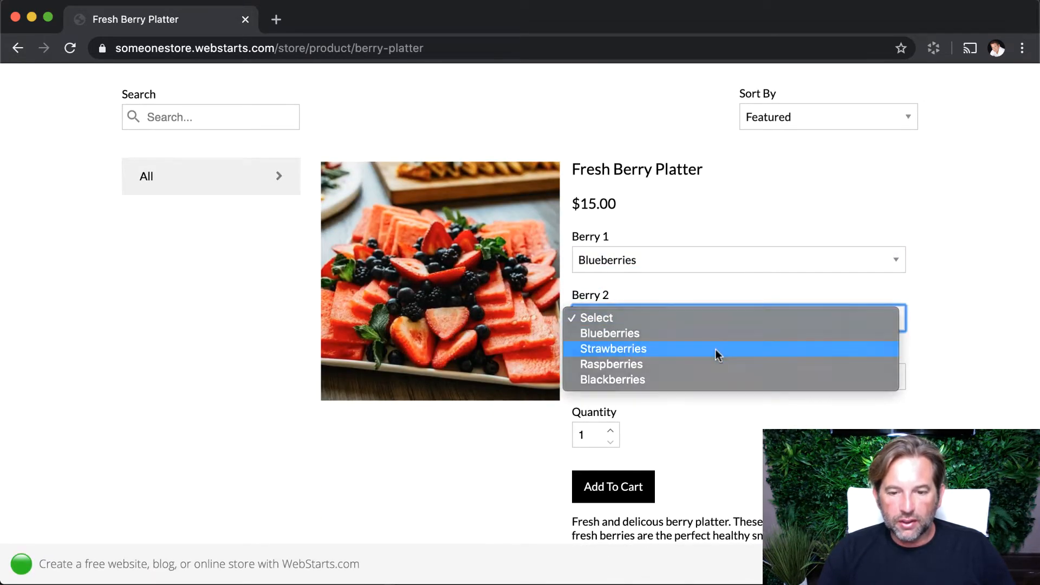
click(716, 349)
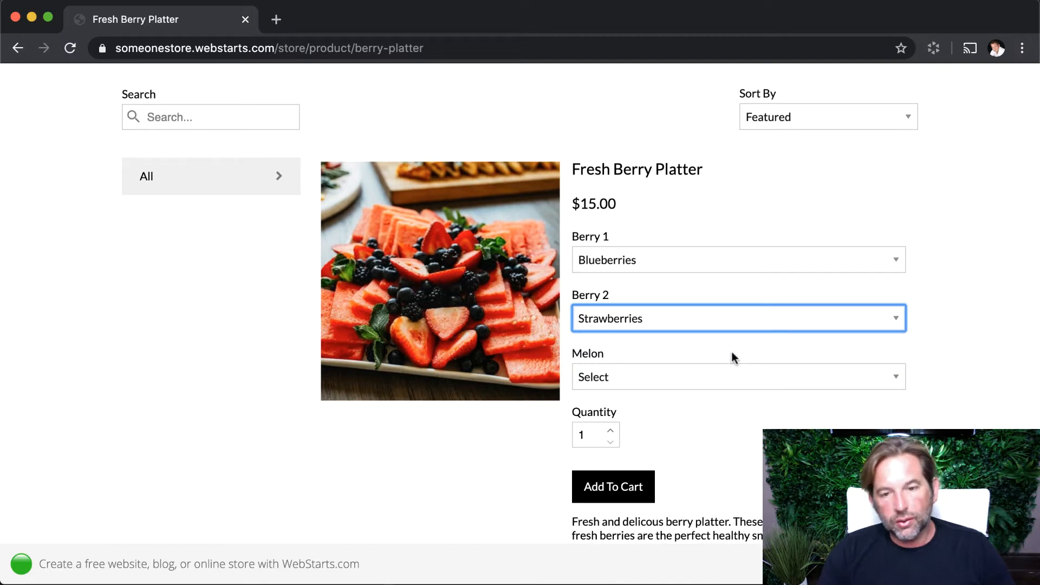
click(728, 377)
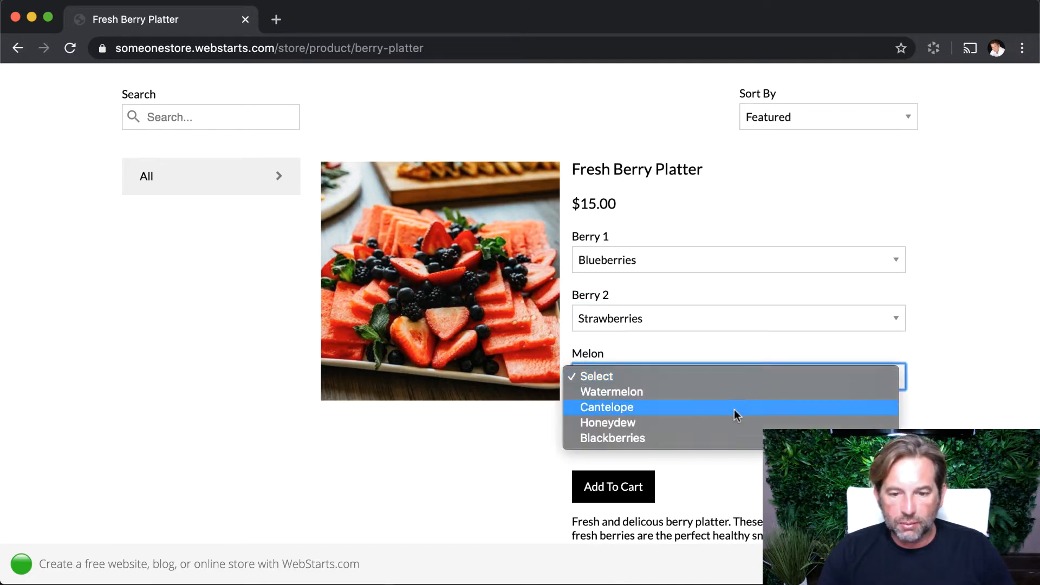
click(736, 426)
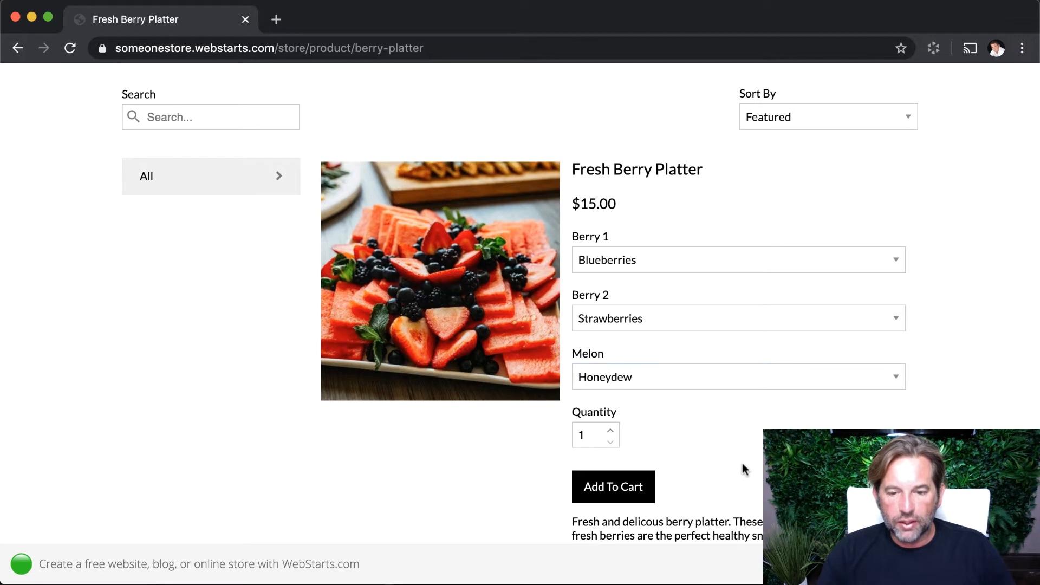
- Add the configured berry platter to the cart and go through to the secure checkout page, then leave it to continue shopping
click(648, 493)
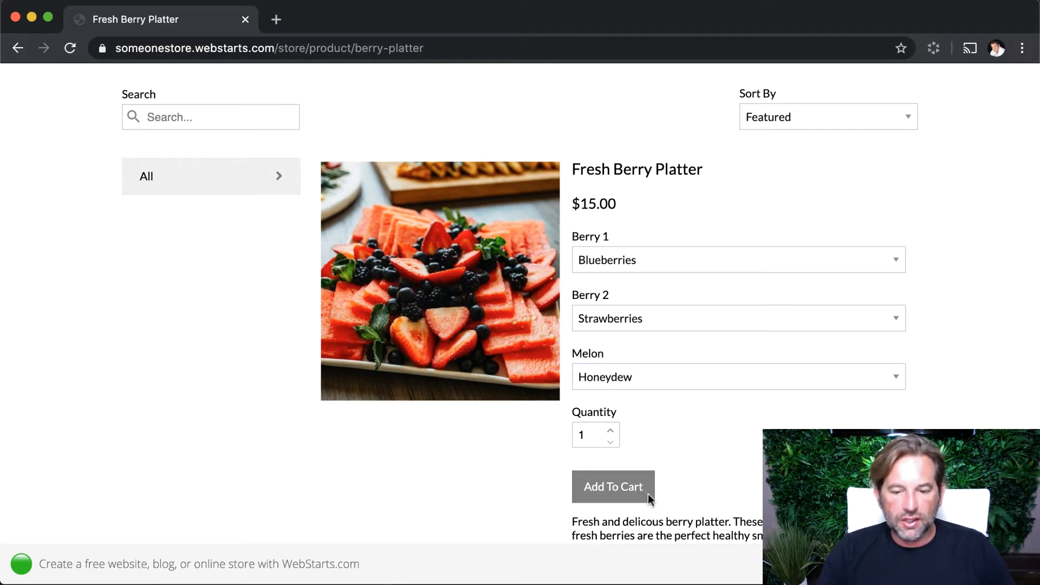
click(714, 512)
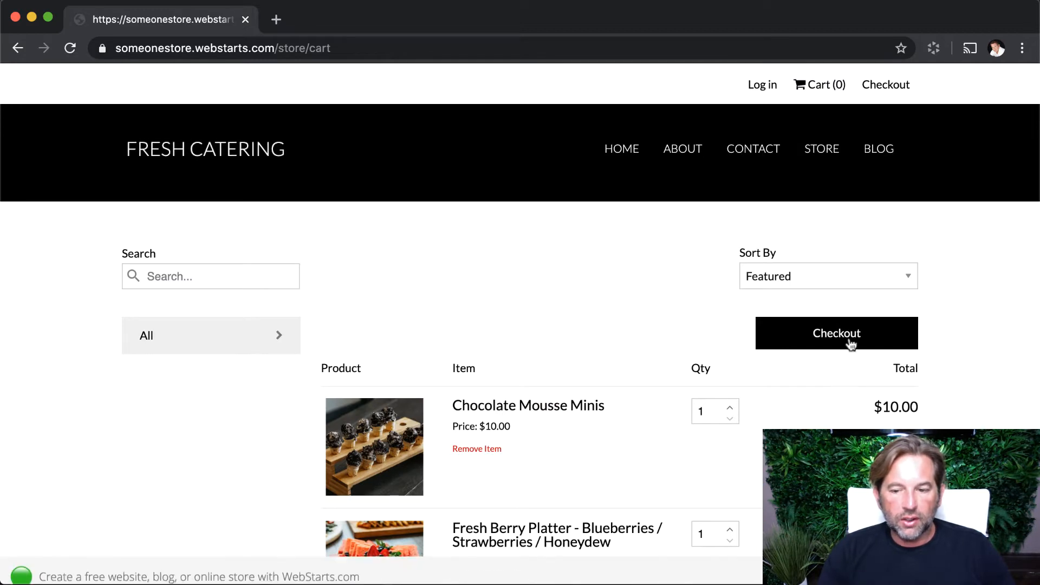
click(846, 341)
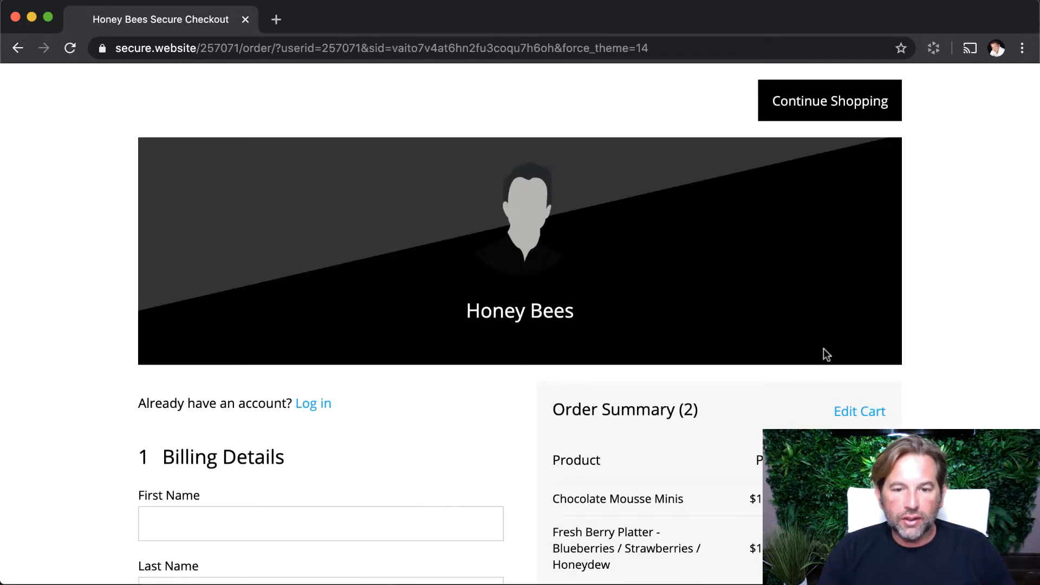
click(853, 103)
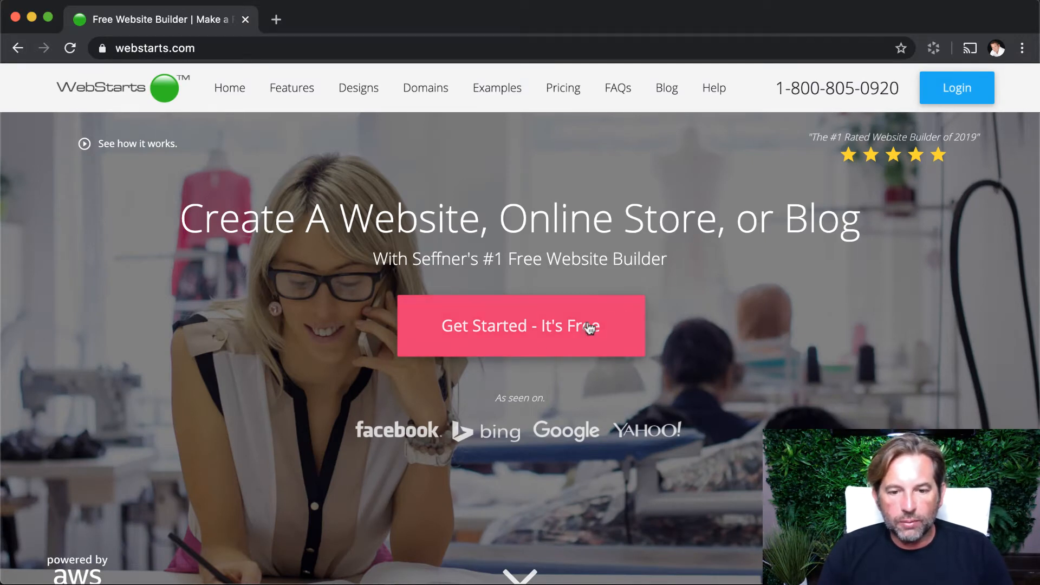
- Start a free website on WebStarts and browse the design templates in the Online Store category
click(538, 342)
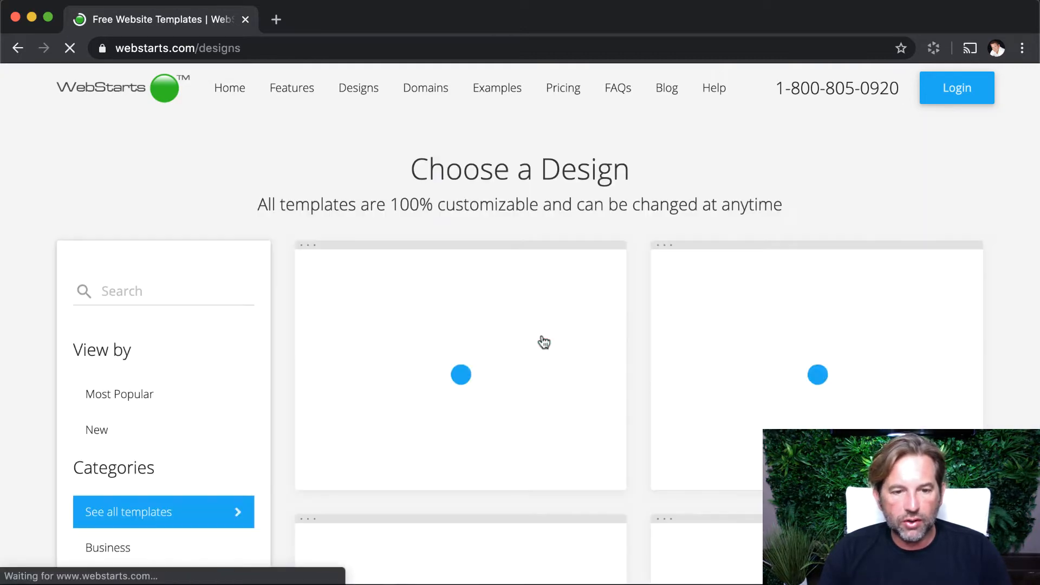
scroll(375, 425, down, 5)
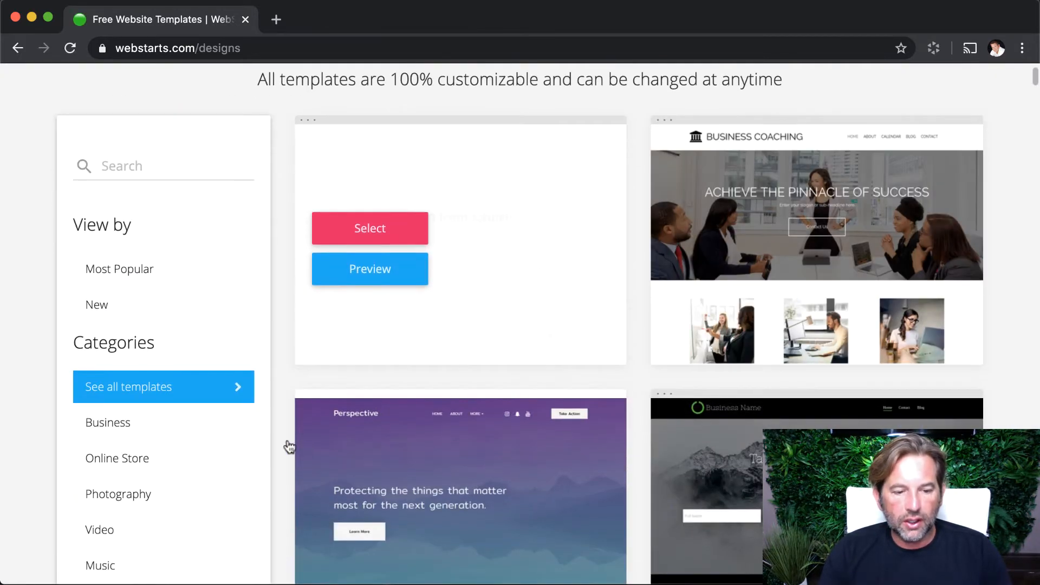
click(204, 461)
scroll(204, 465, down, 1)
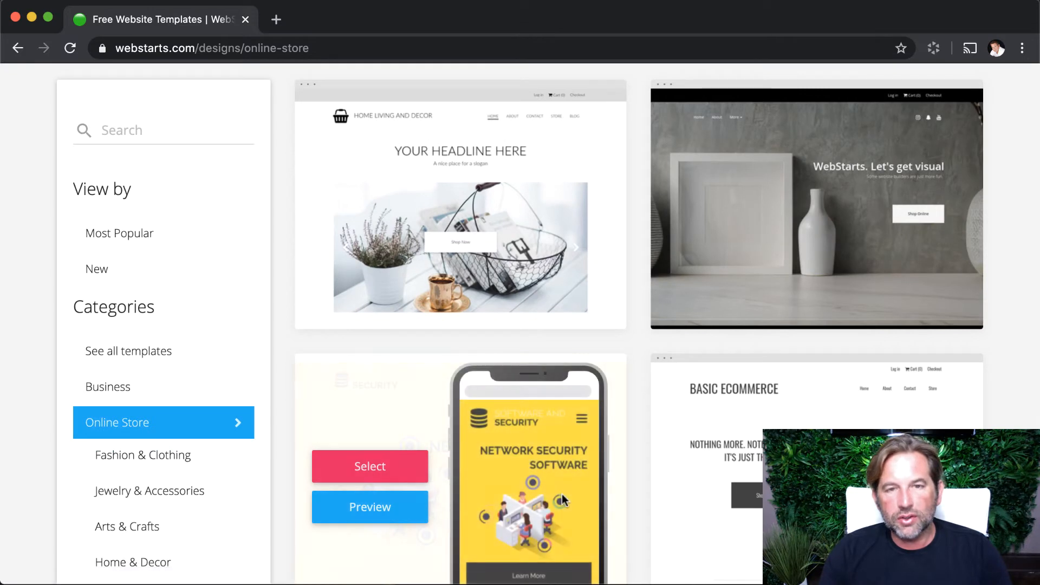
scroll(566, 495, up, 1)
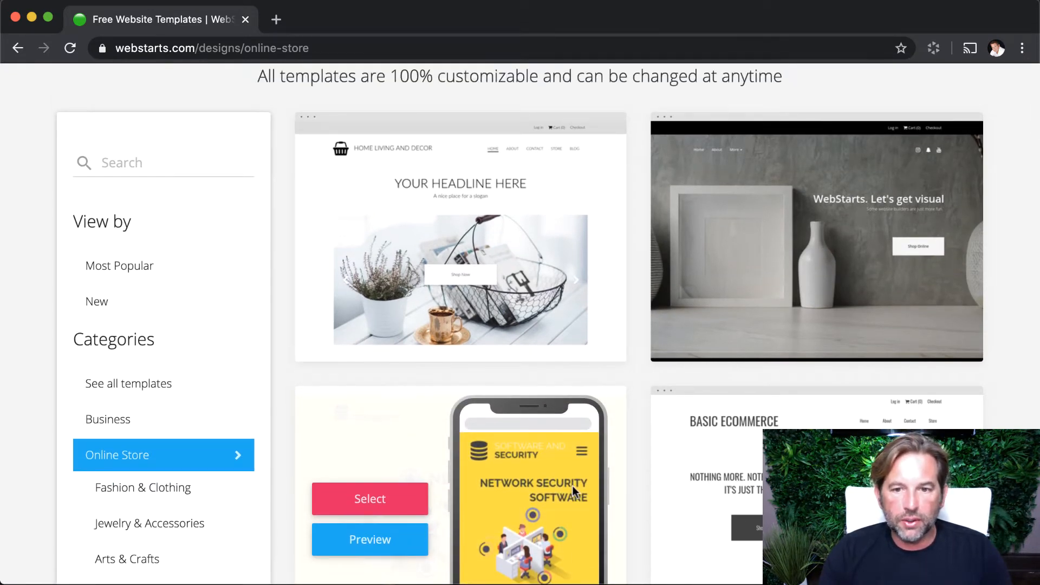
scroll(573, 486, up, 2)
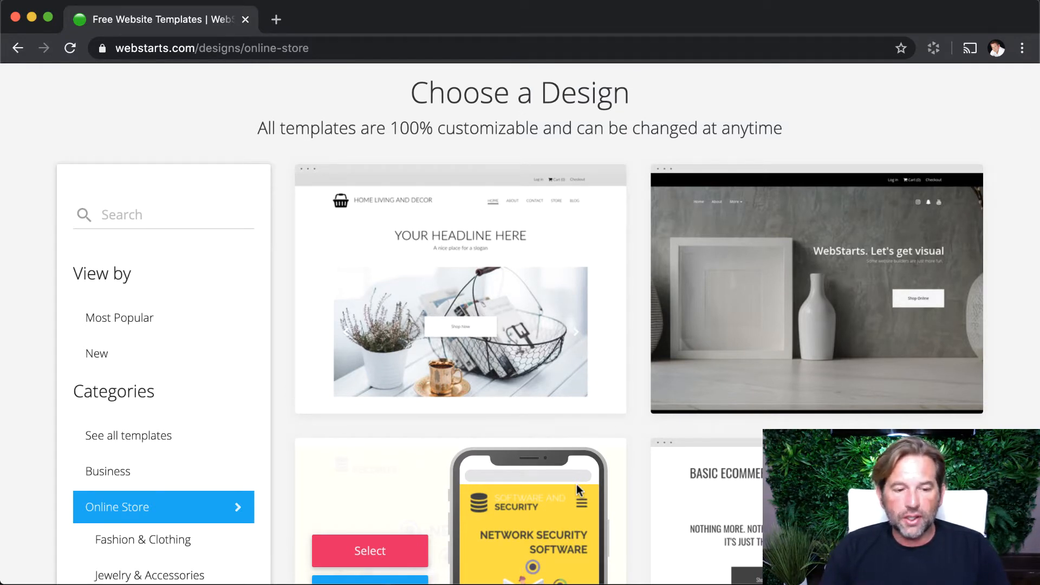
scroll(297, 446, down, 3)
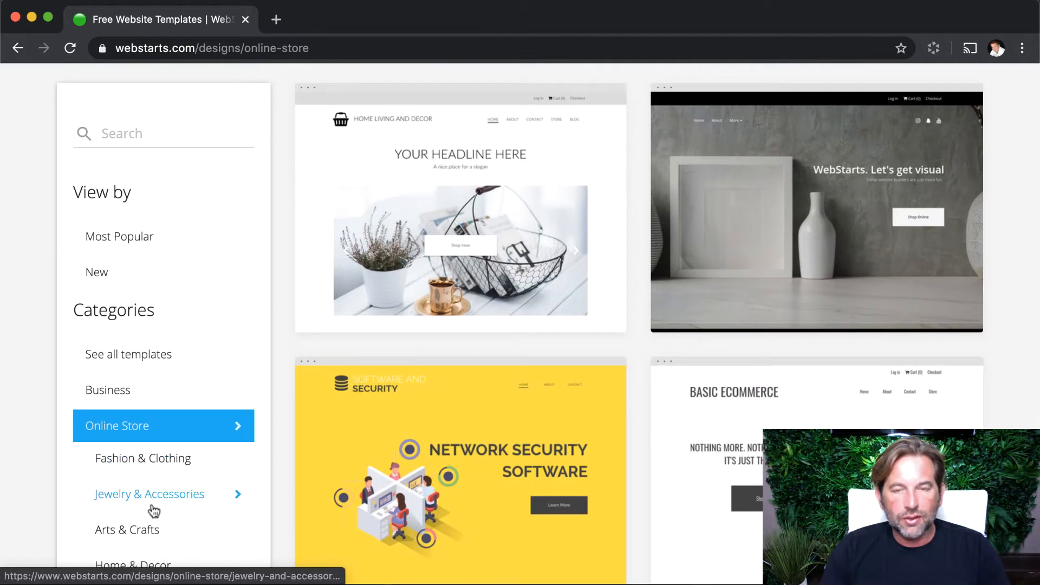
scroll(178, 496, up, 5)
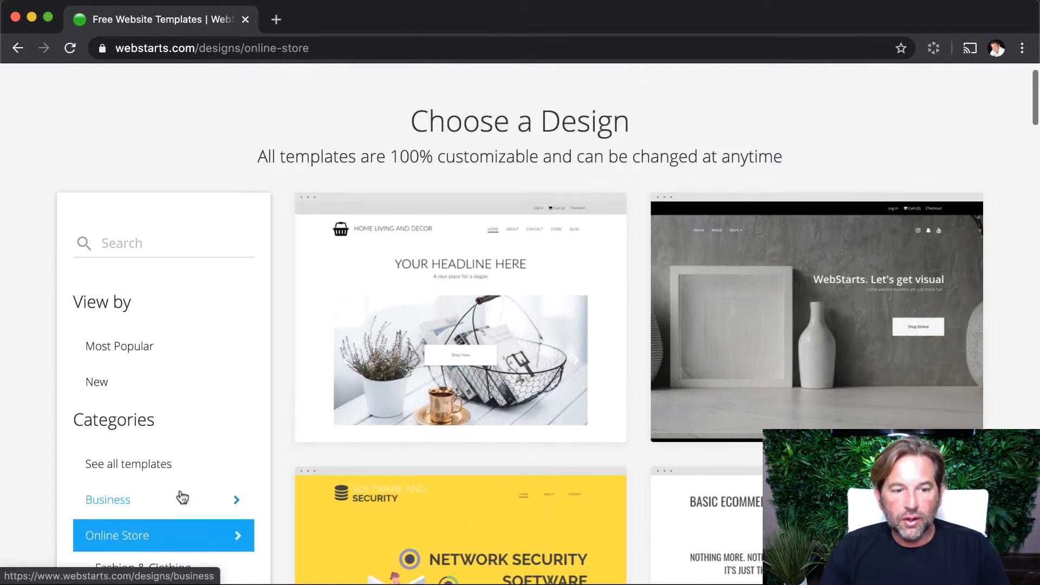
scroll(188, 495, up, 1)
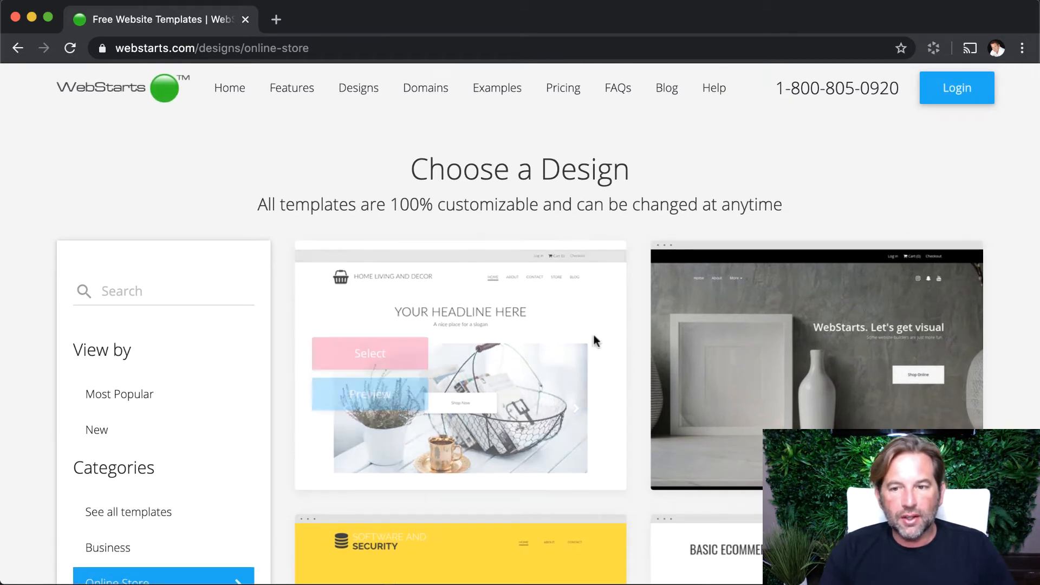
- Log in to WebStarts with the saved account e-mail and password, and dismiss the upgrade offer
click(975, 98)
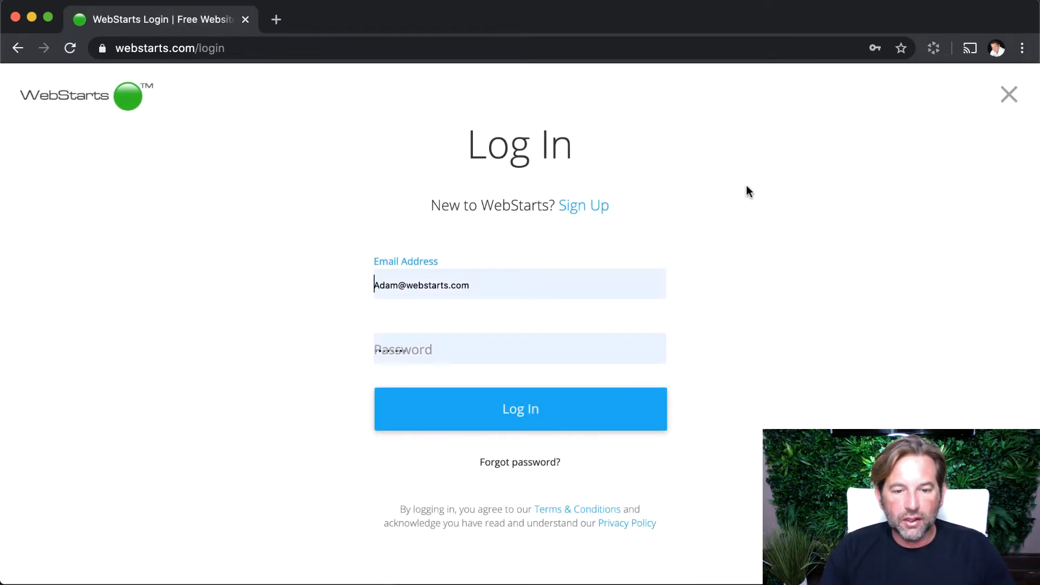
click(595, 279)
scroll(525, 420, down, 2)
scroll(526, 420, down, 3)
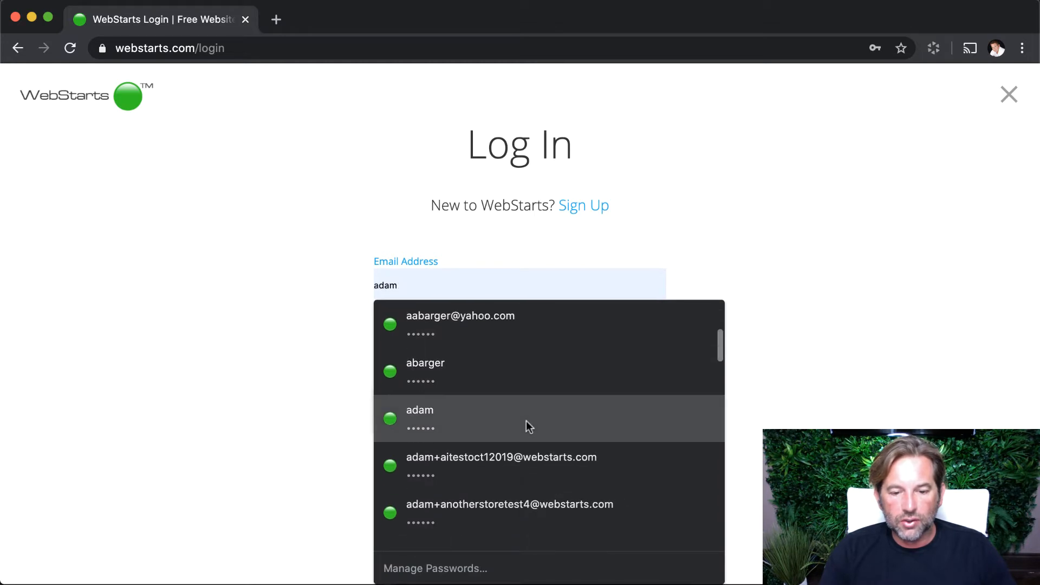
click(519, 469)
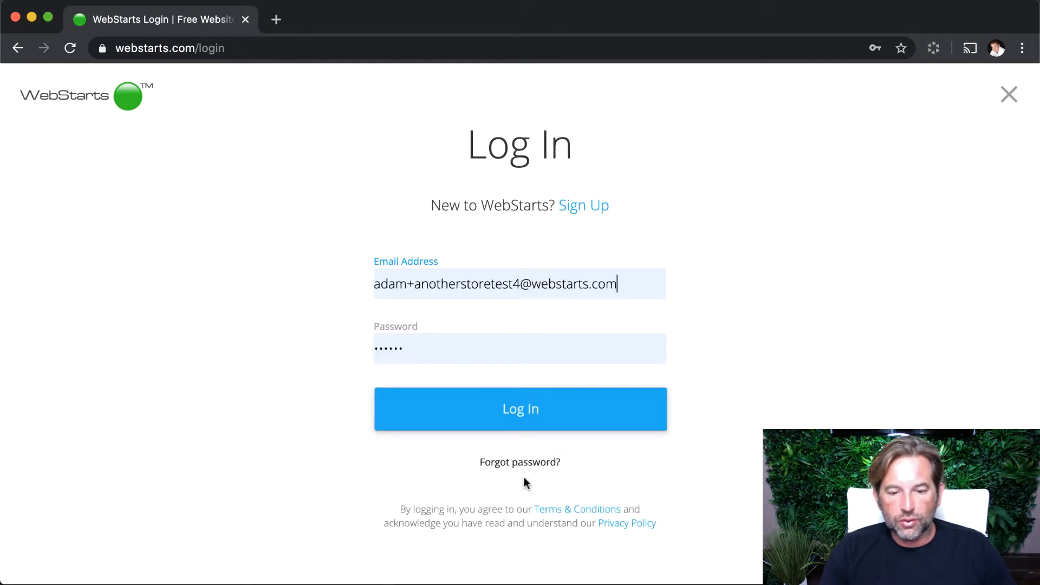
click(531, 407)
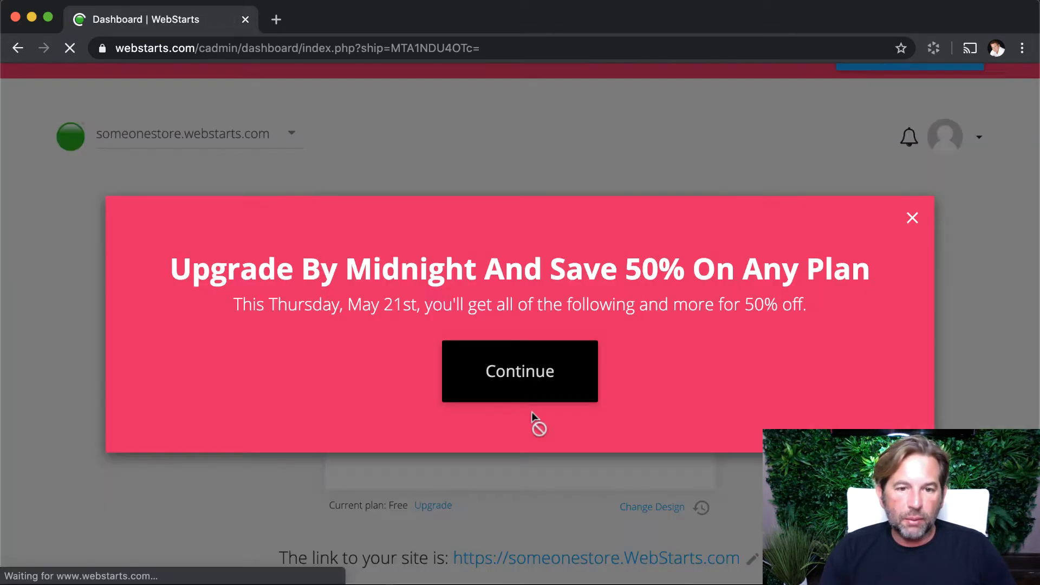
click(911, 219)
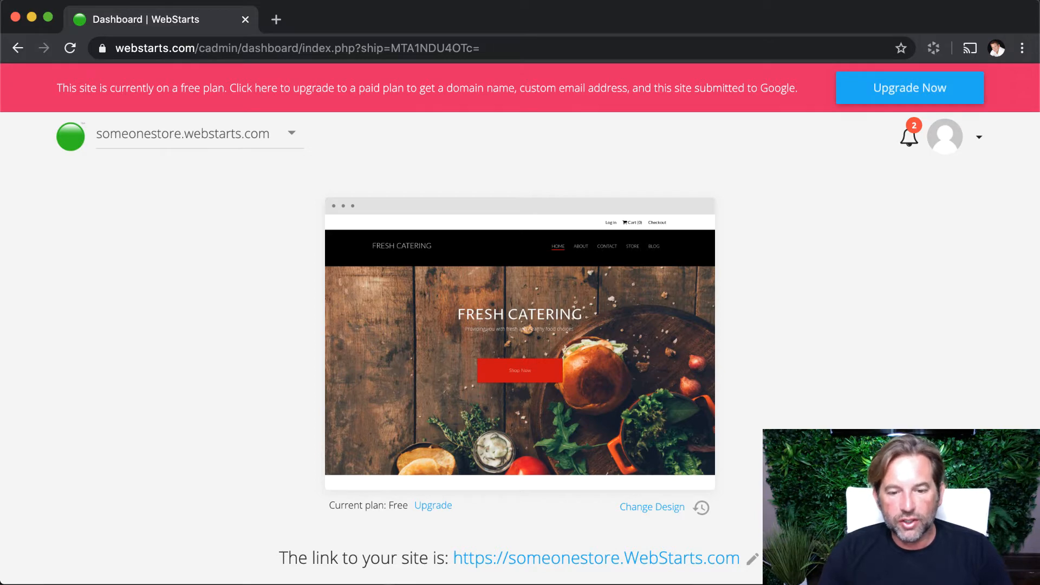
- Open the store manager from the site dashboard and open the Fresh Berry Platter product for editing
scroll(520, 325, down, 6)
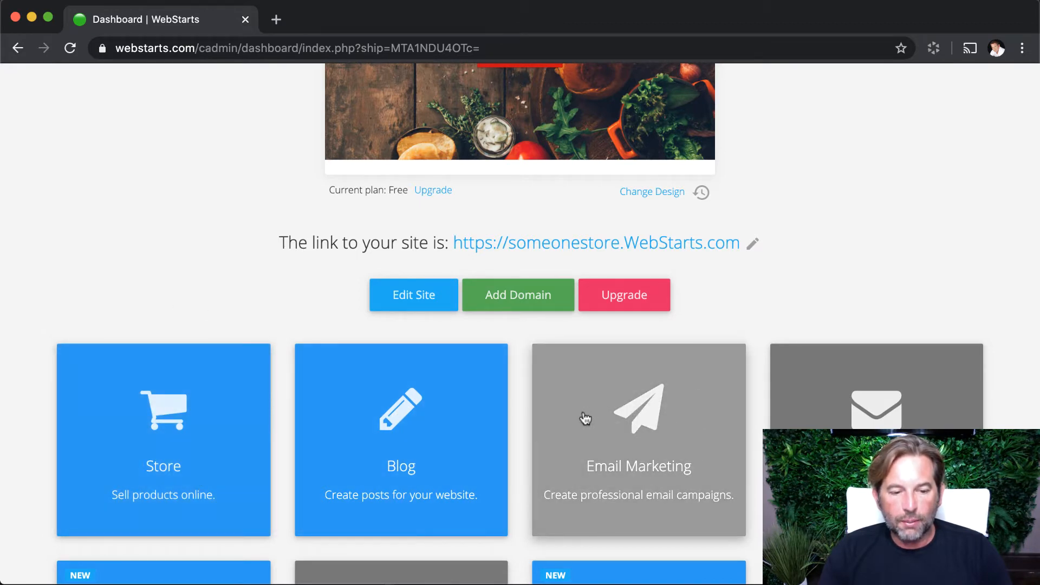
click(232, 453)
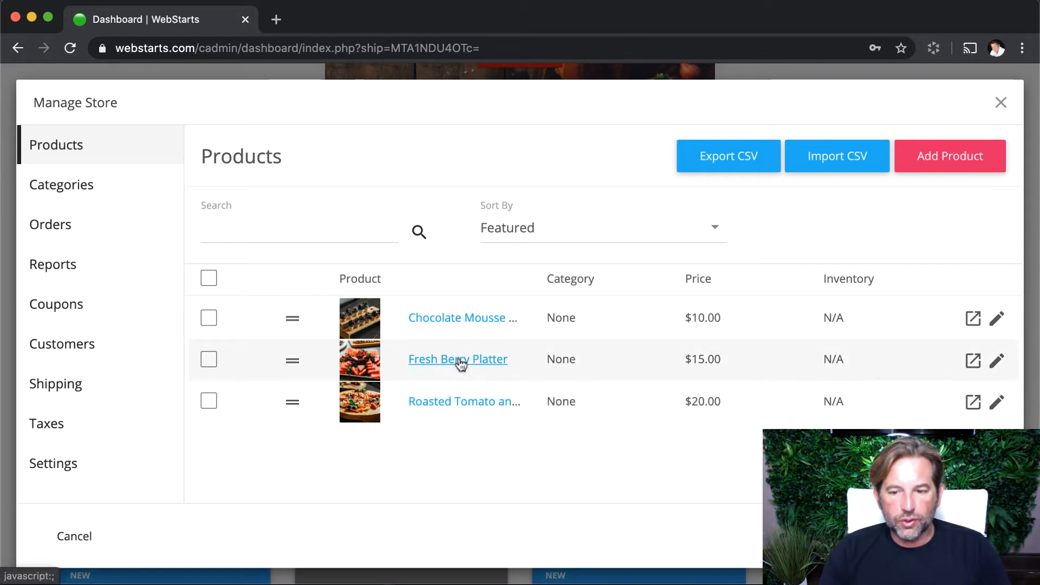
click(996, 361)
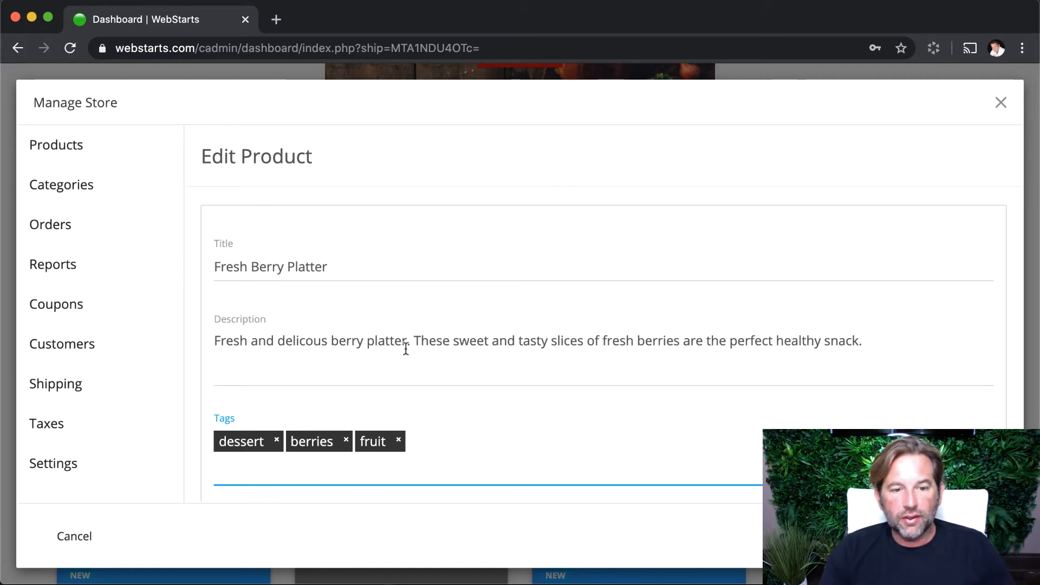
- Review the product's title, description, tags and image, and open the upload for another product image and cancel it
click(395, 276)
click(378, 356)
scroll(378, 356, down, 2)
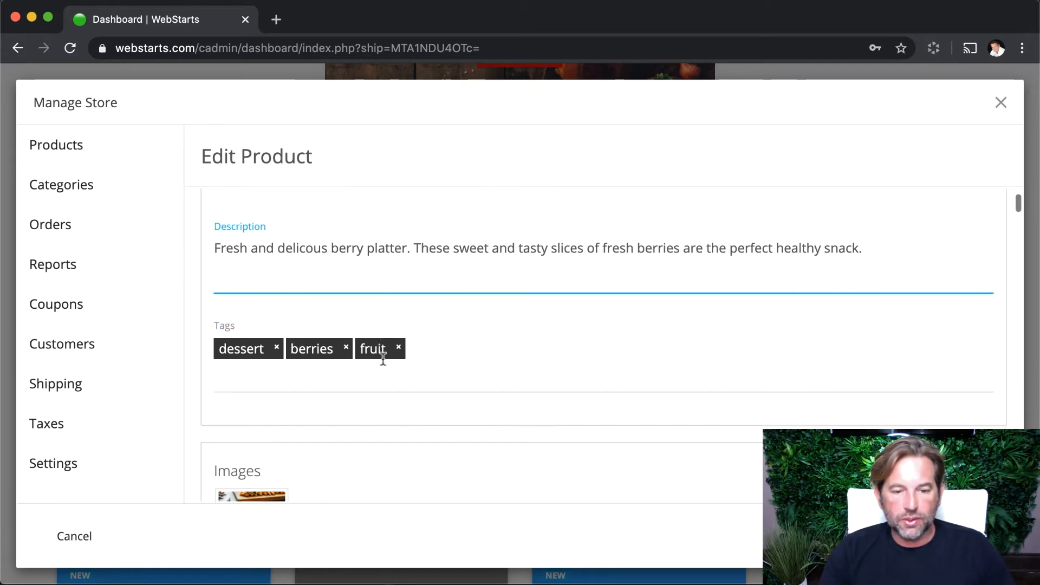
click(476, 346)
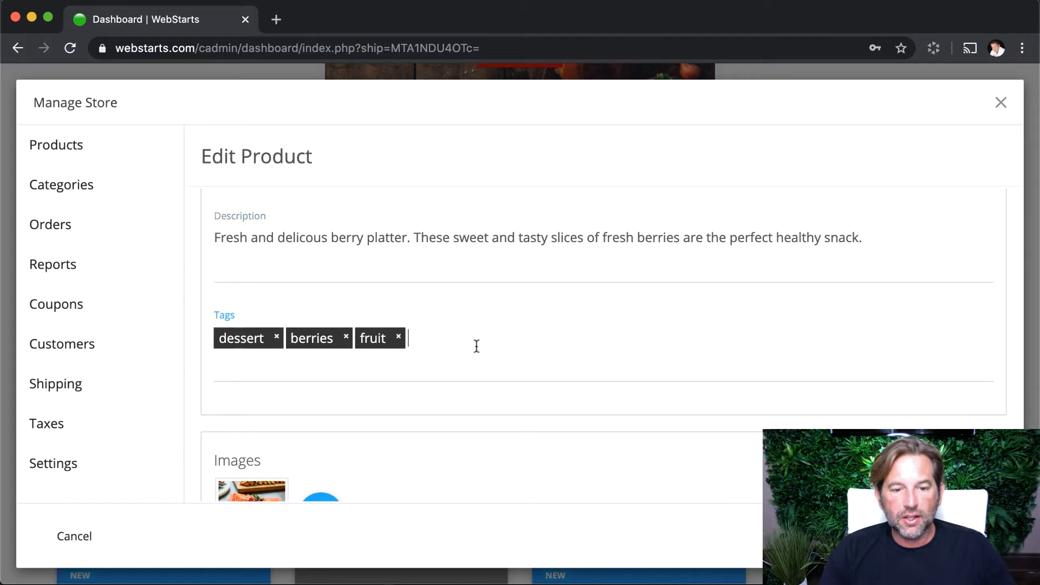
scroll(476, 358, down, 1)
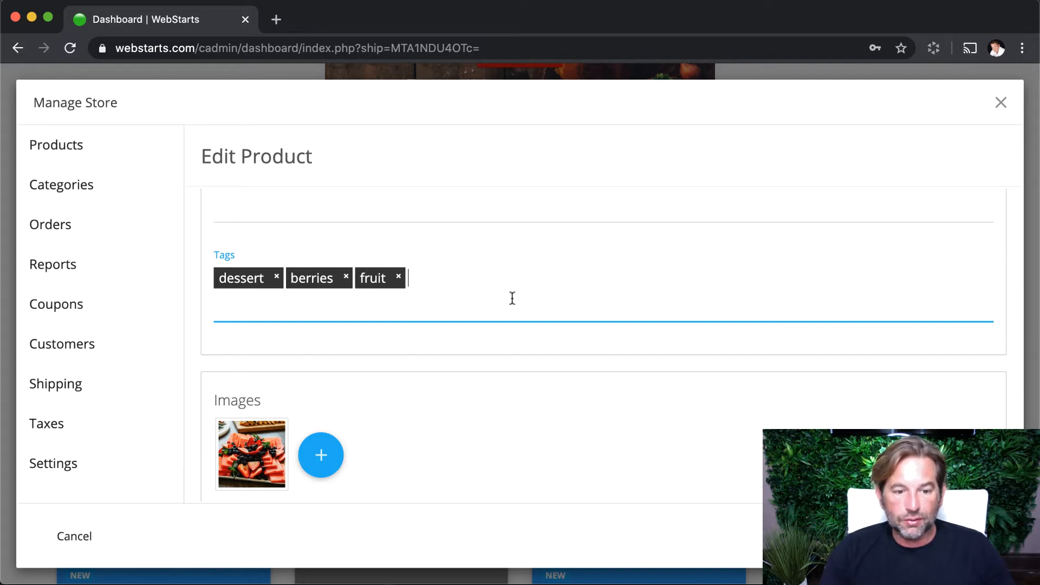
scroll(512, 427, down, 3)
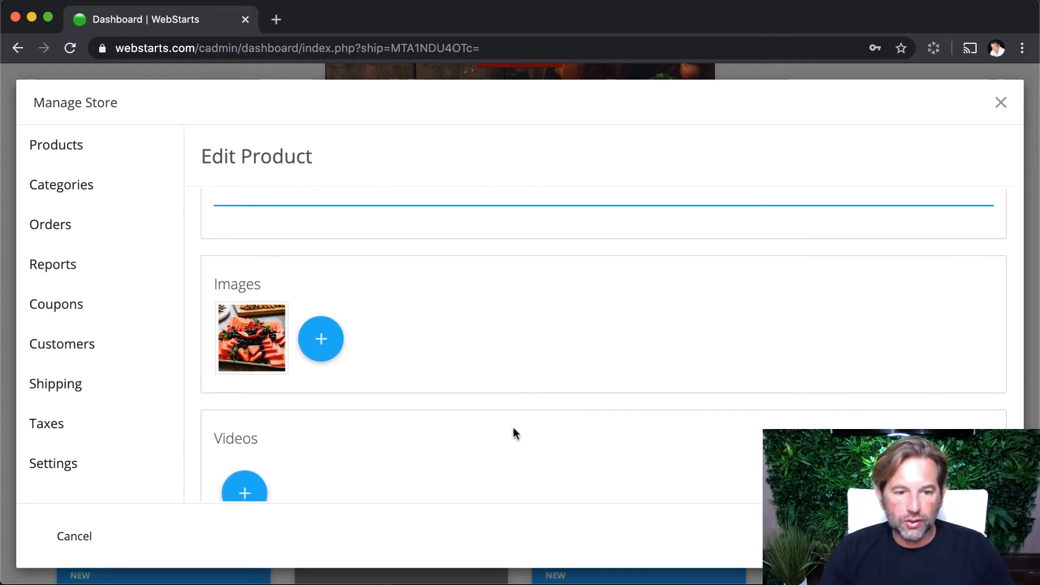
scroll(513, 434, up, 4)
scroll(368, 387, down, 4)
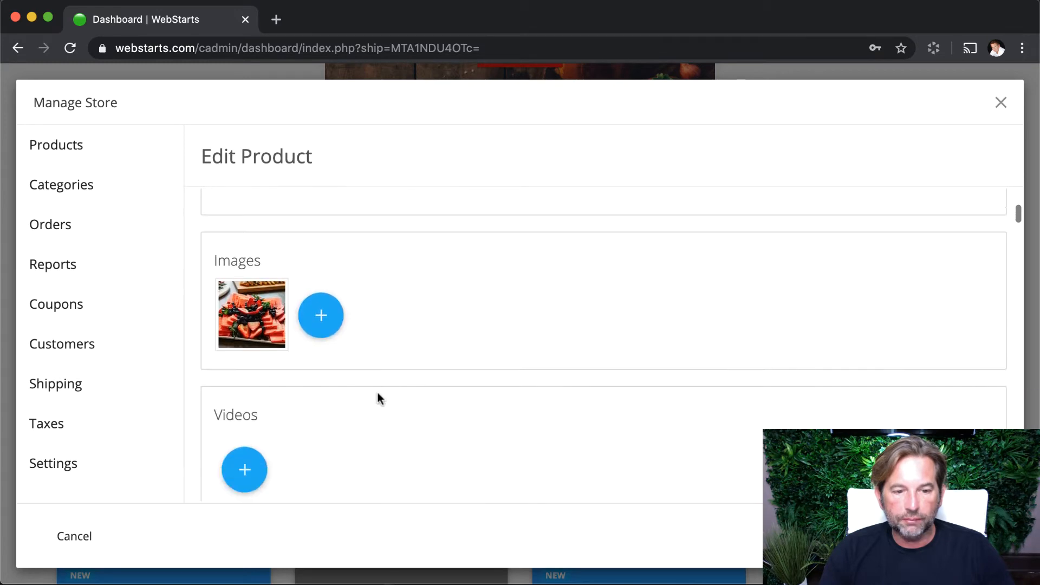
mouse_move(270, 302)
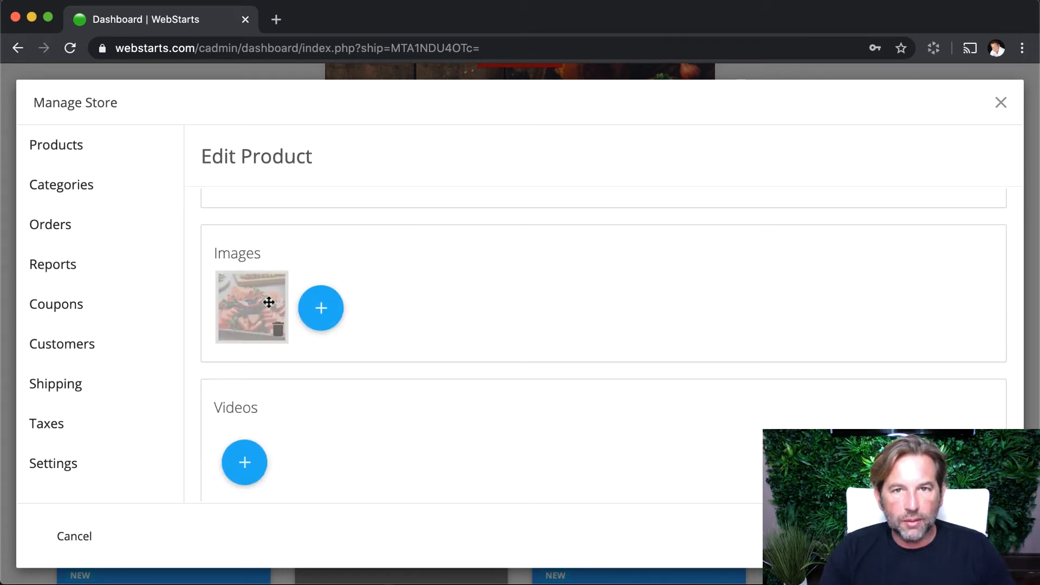
click(337, 321)
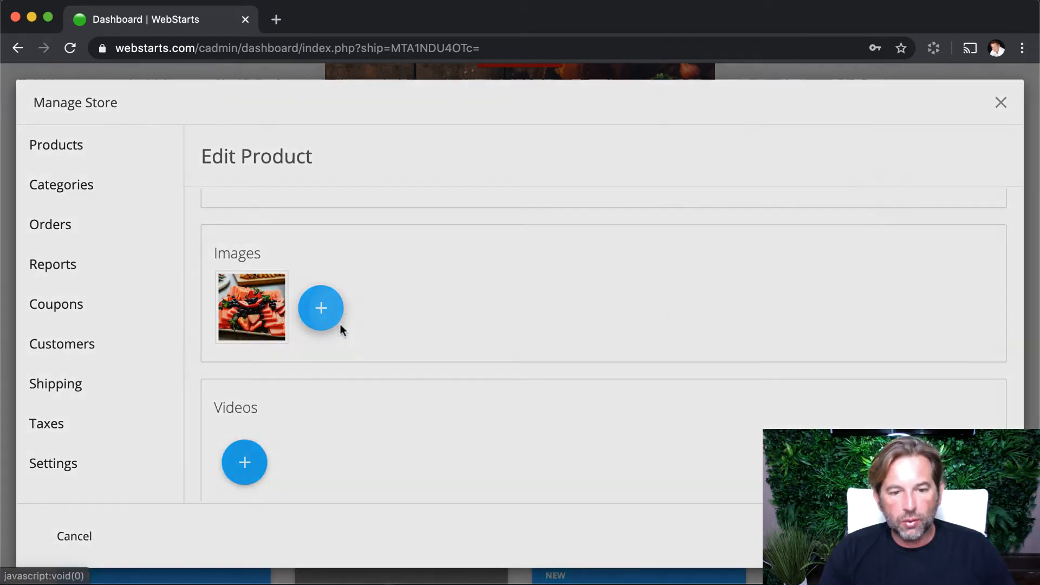
click(684, 552)
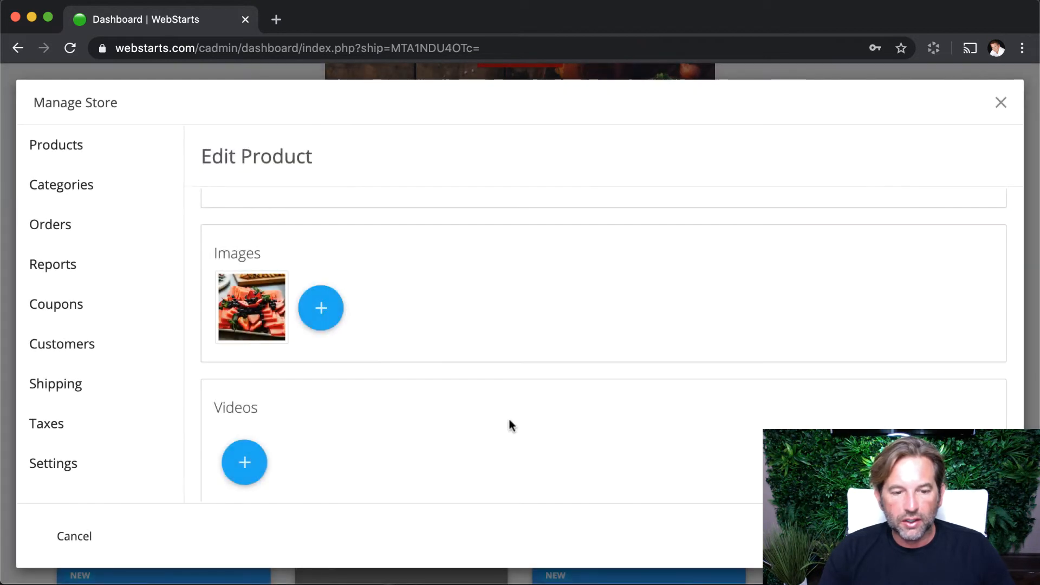
- Examine the product's videos, pricing, tax, SEO friendly URL, category and shipping settings
scroll(509, 426, down, 2)
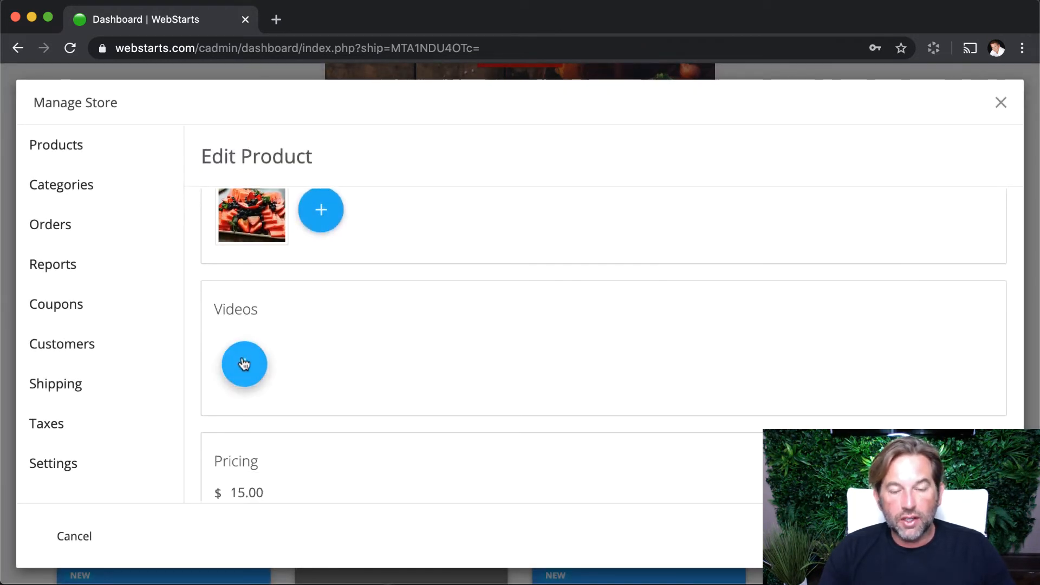
scroll(349, 398, down, 3)
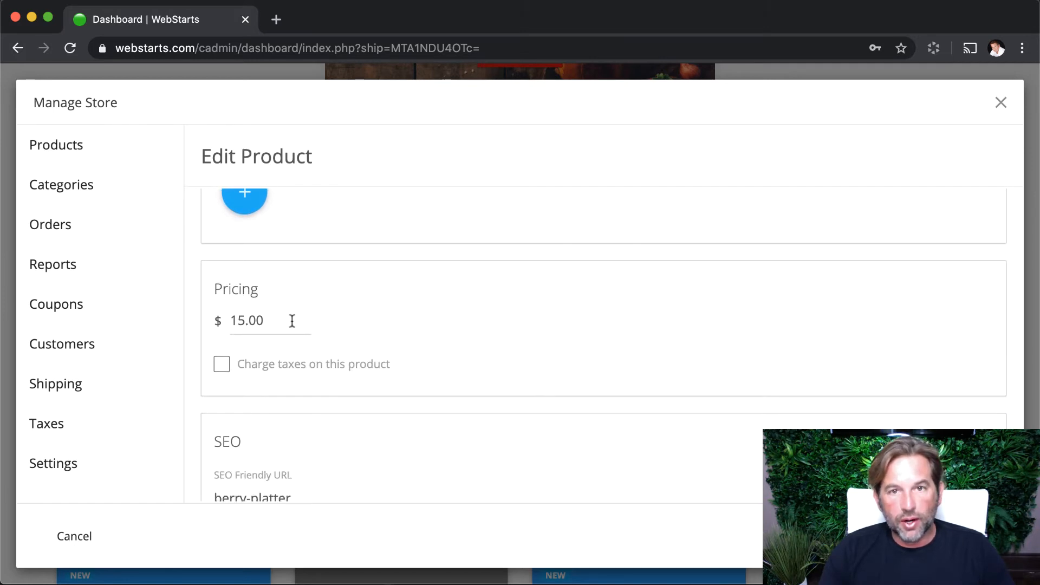
scroll(298, 321, down, 1)
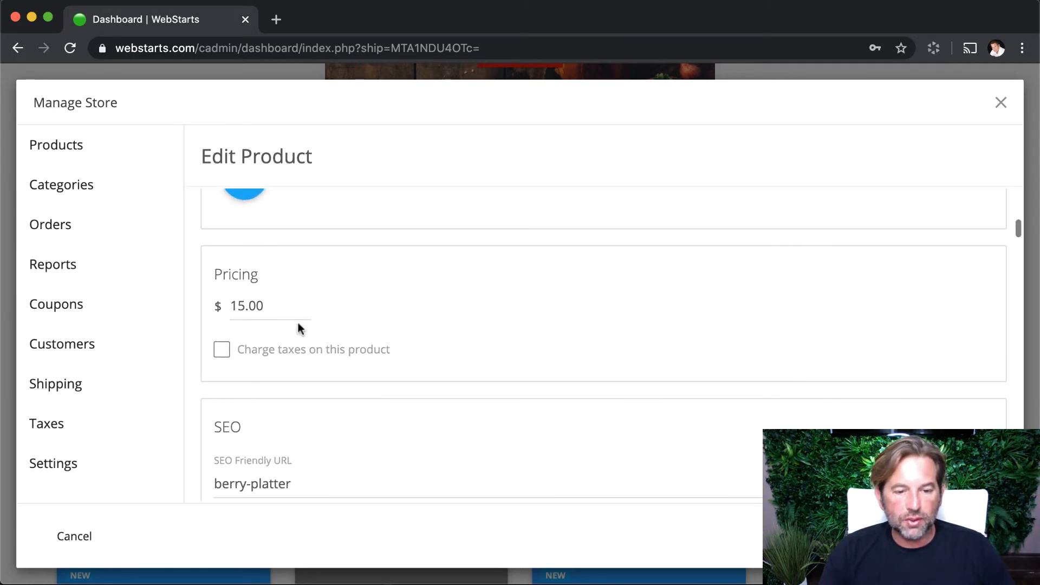
scroll(298, 324, down, 1)
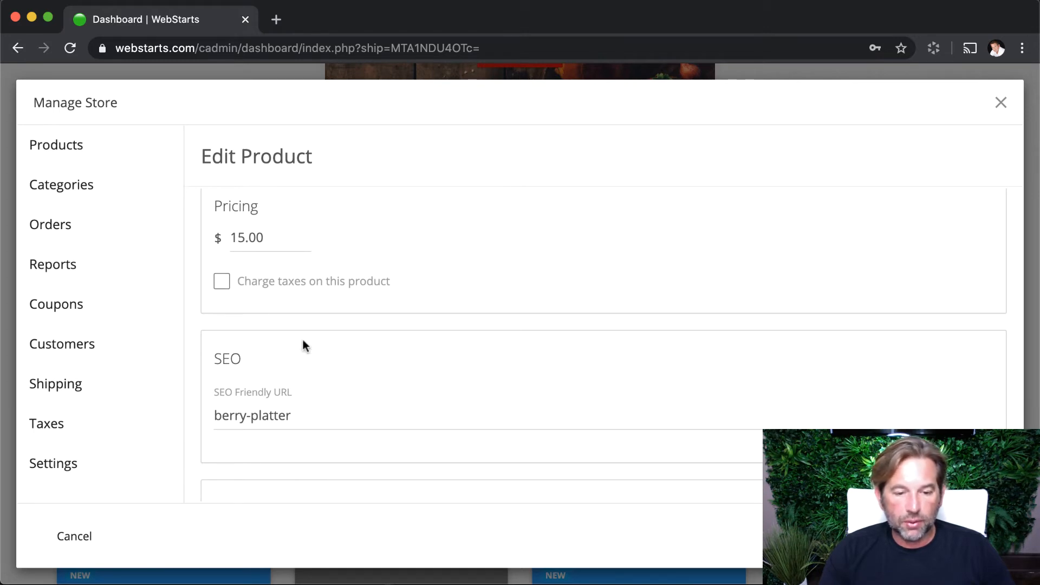
scroll(384, 379, down, 2)
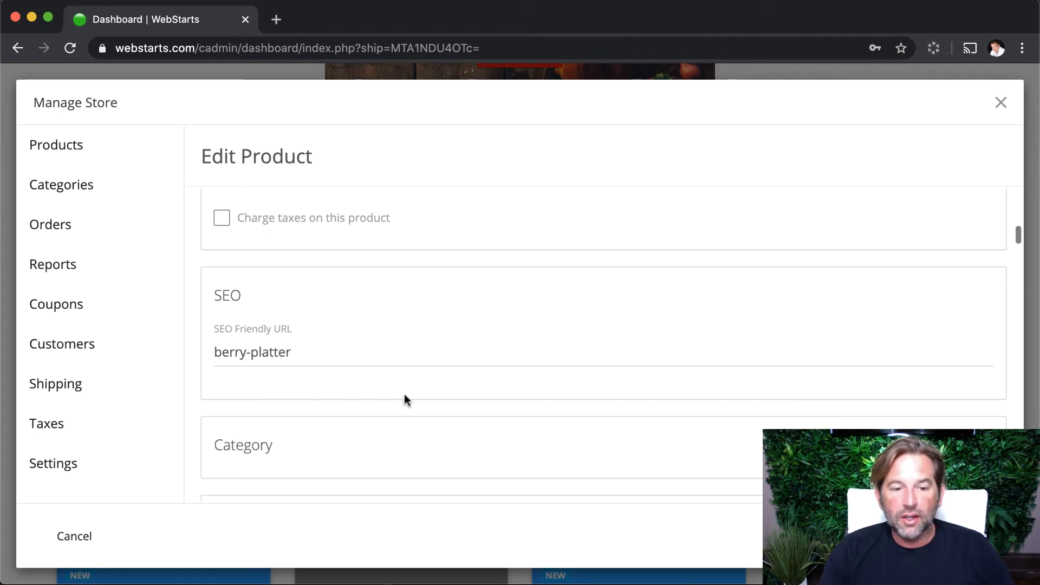
scroll(411, 401, down, 1)
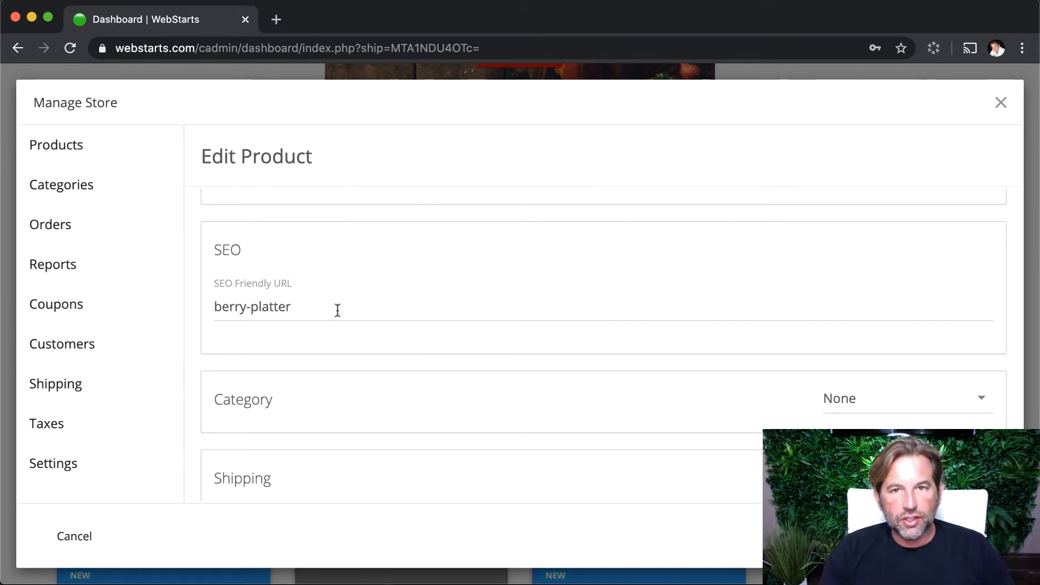
scroll(333, 357, down, 1)
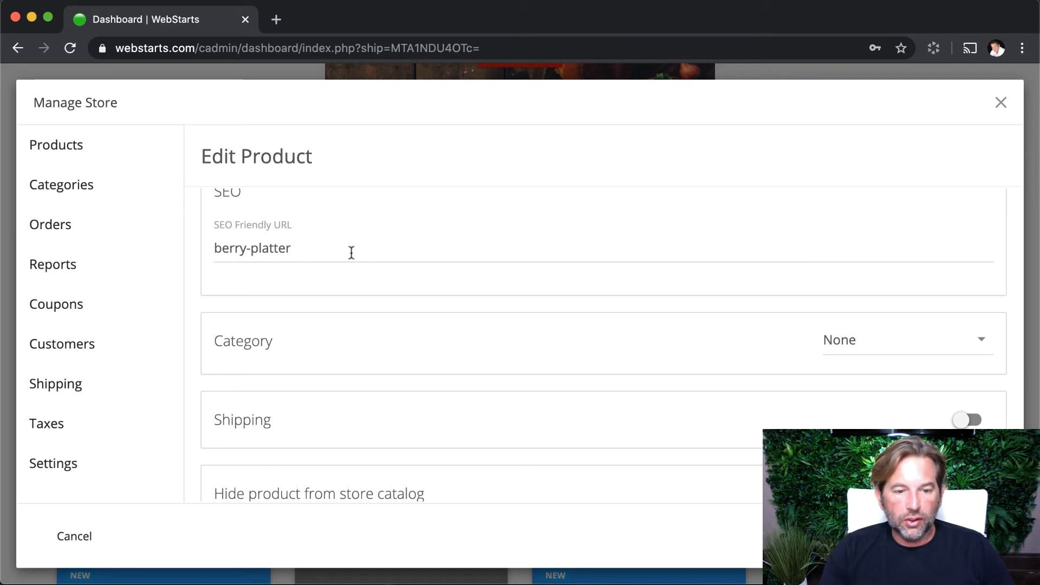
scroll(417, 376, down, 1)
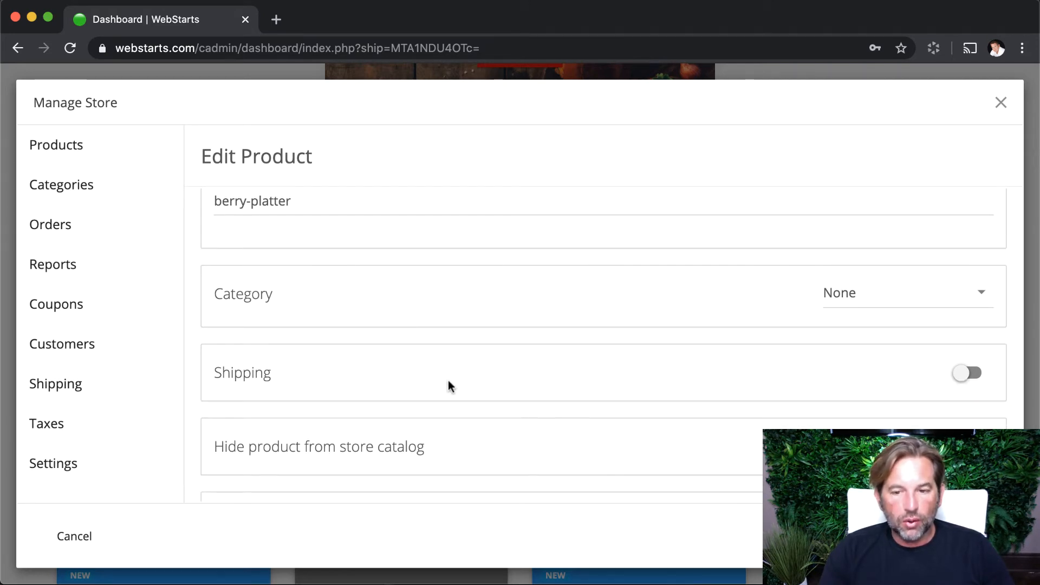
scroll(558, 349, down, 1)
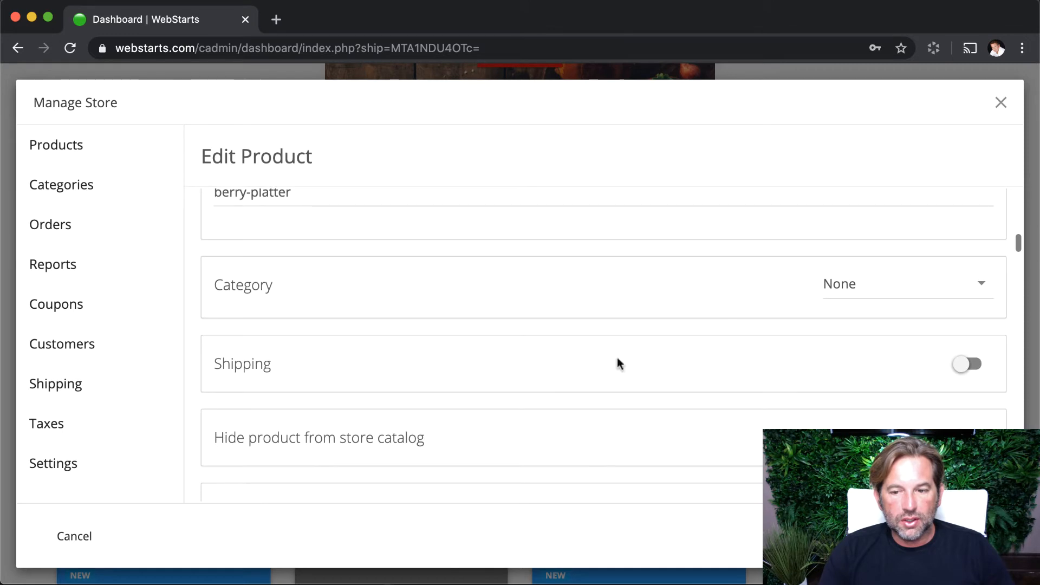
- View the product's category choices without picking one, and switch shipping on to see its weight and dimension fields, switching it off again
click(916, 283)
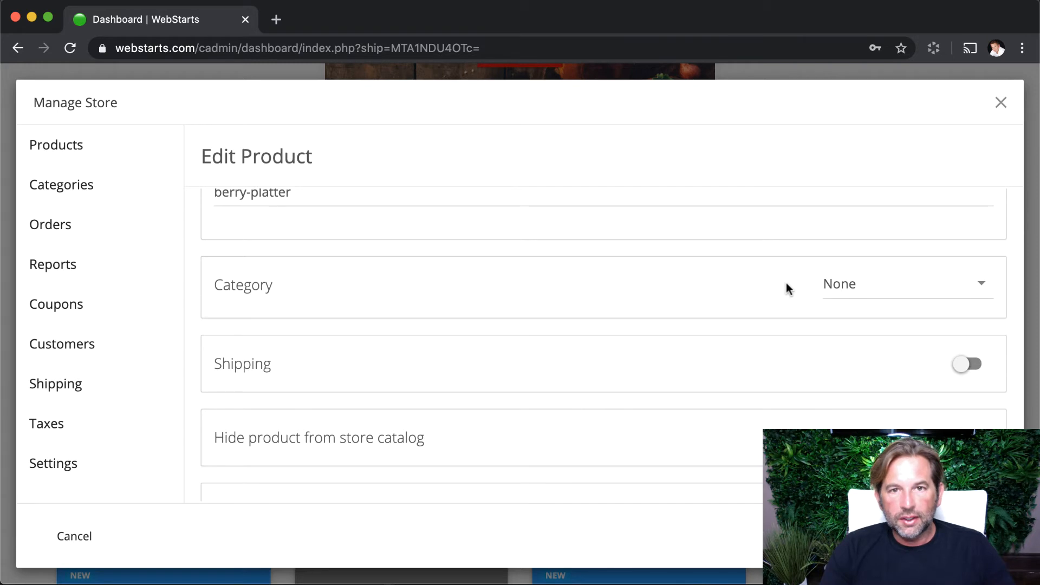
click(877, 295)
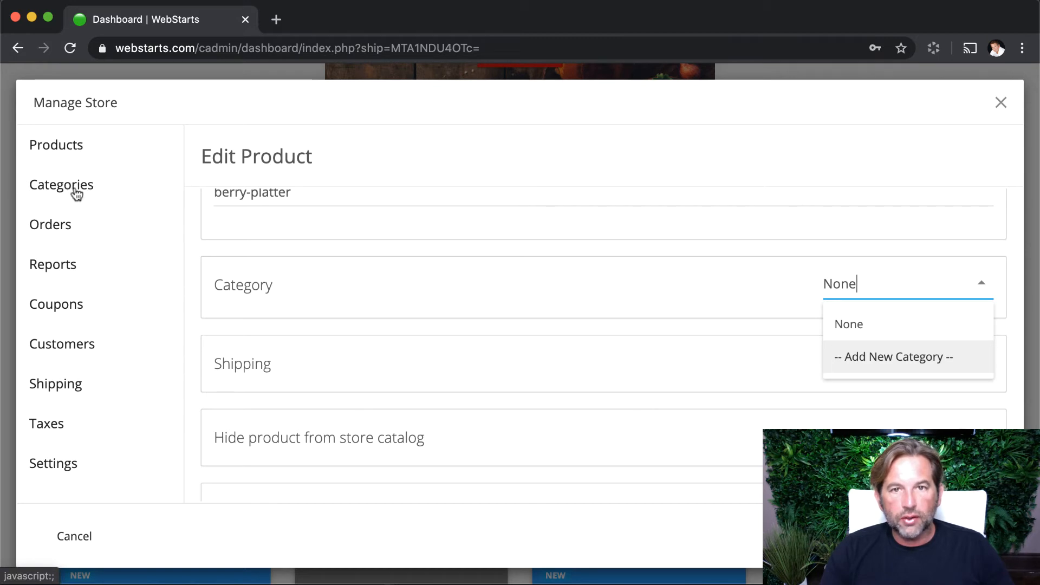
click(574, 371)
scroll(642, 396, down, 2)
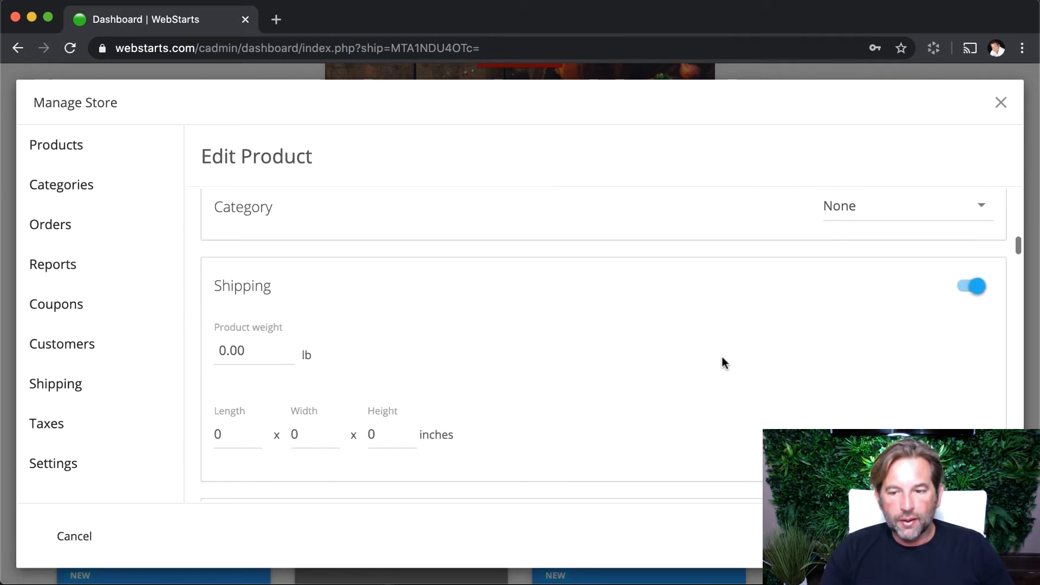
click(957, 289)
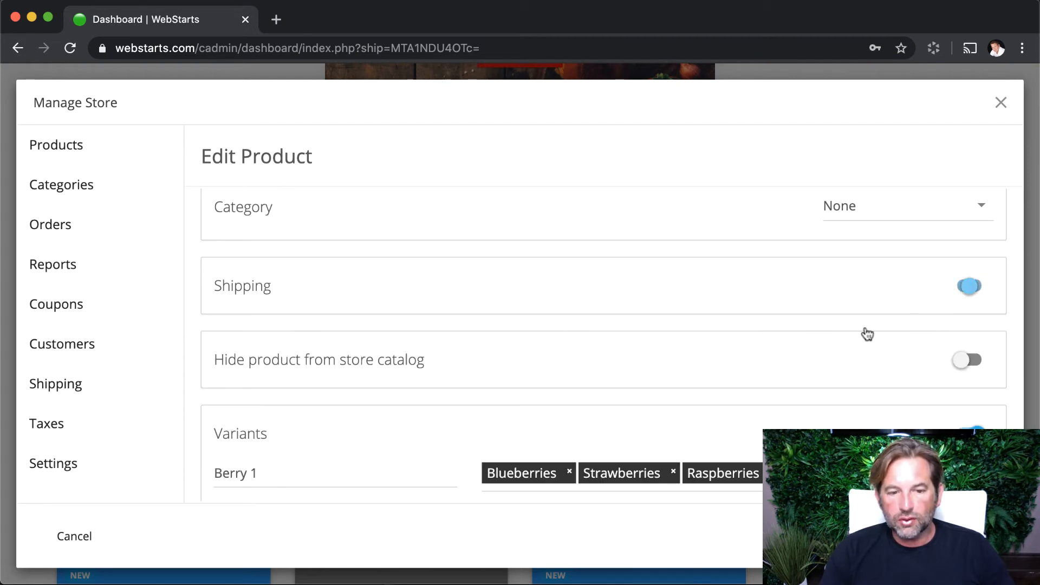
- Look over the store catalog hiding option and the variants, and switch the variants off and back on
scroll(673, 360, down, 3)
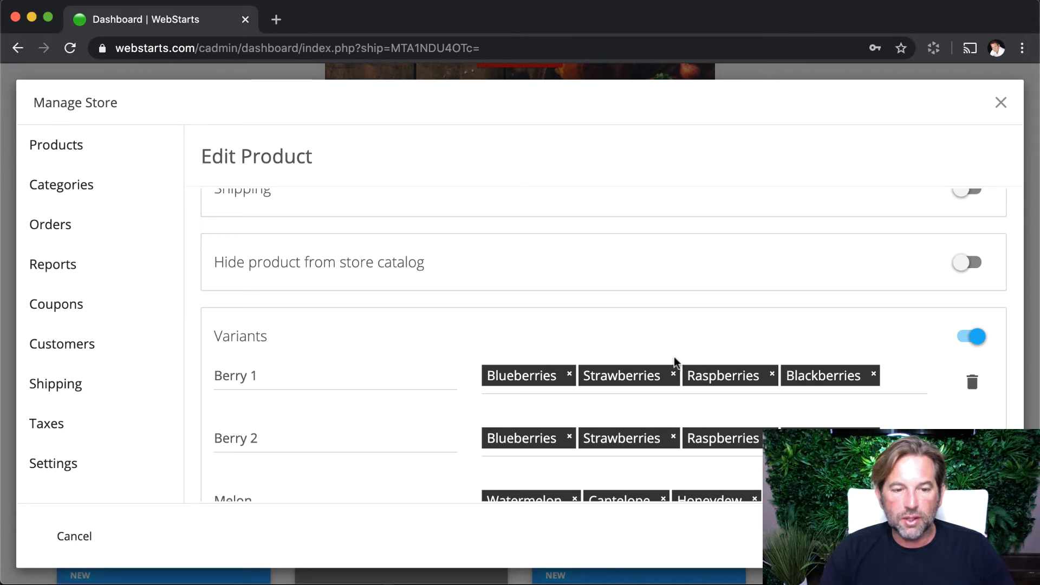
scroll(674, 359, up, 1)
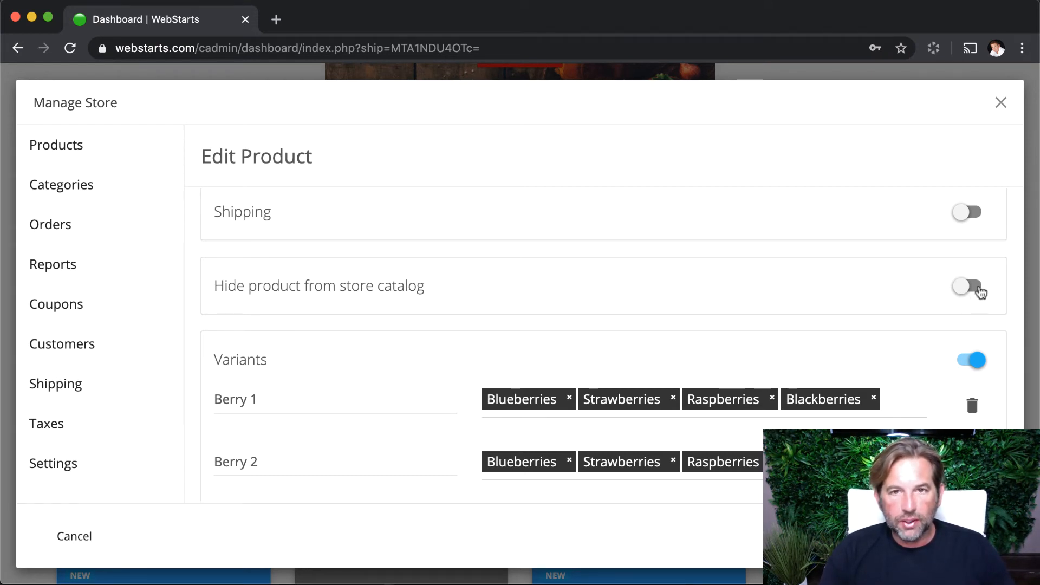
scroll(717, 372, down, 3)
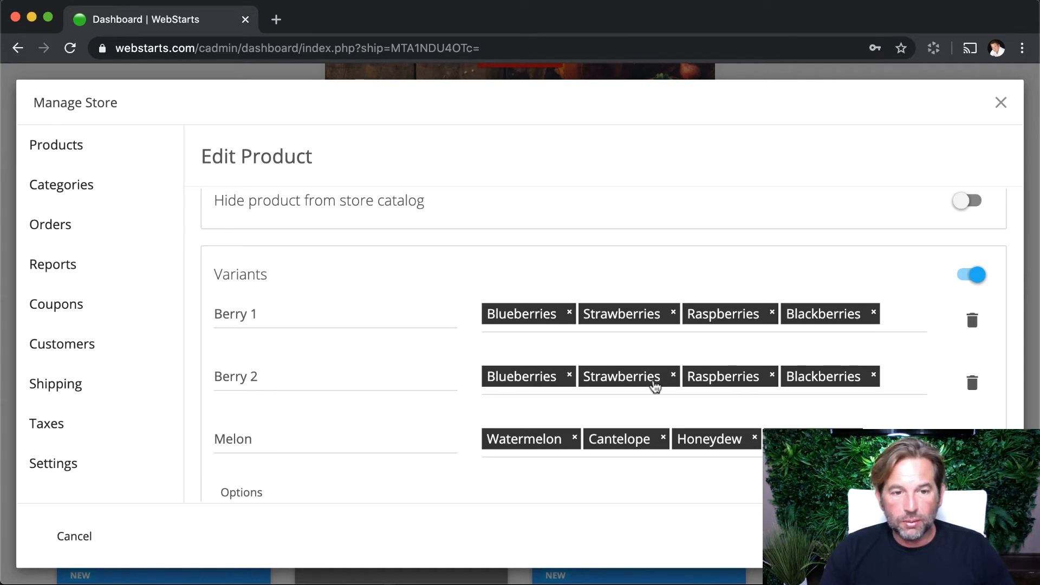
scroll(638, 387, down, 1)
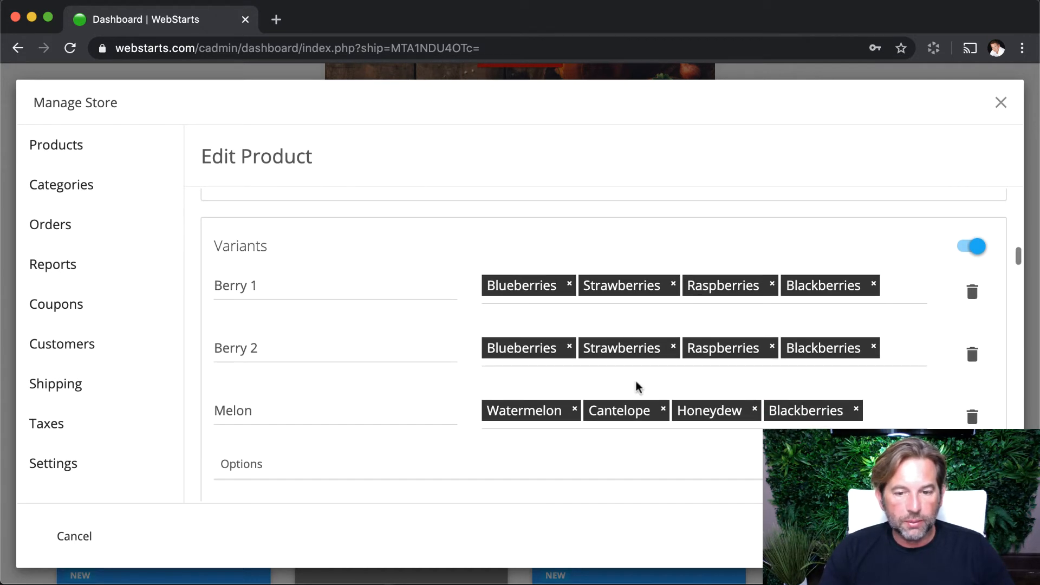
click(970, 248)
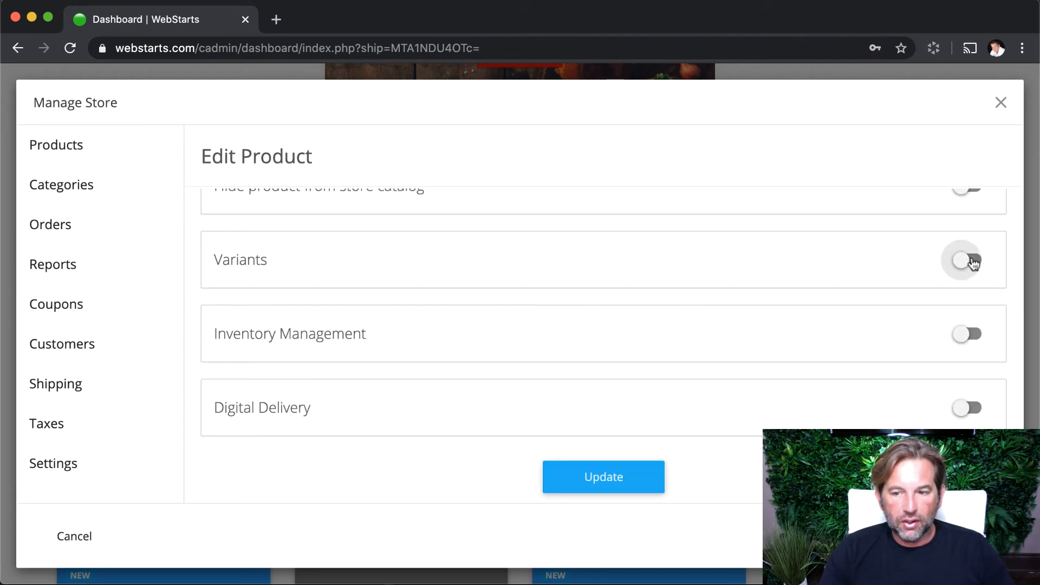
click(970, 261)
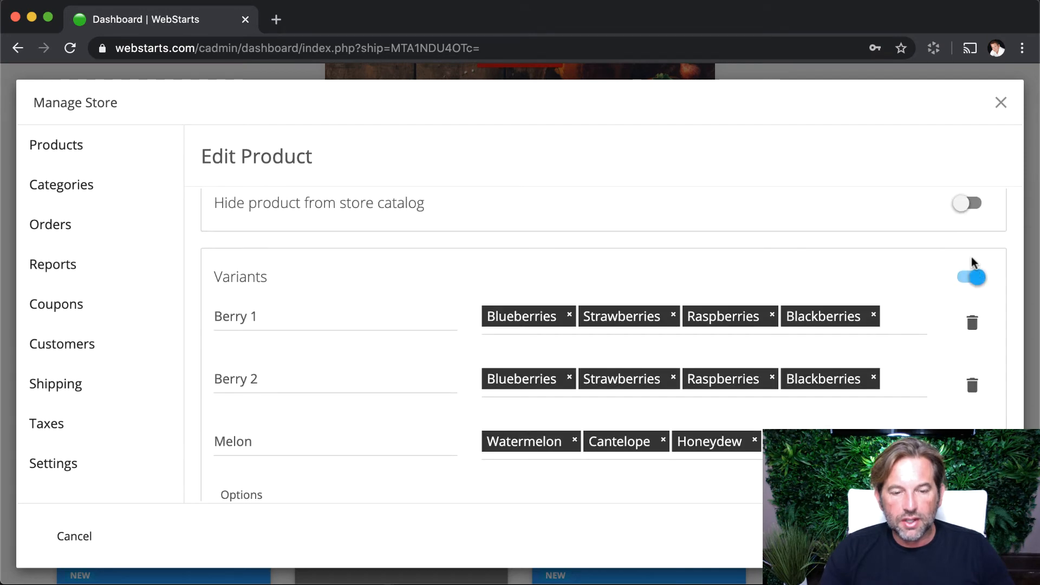
- Delete the Berry 1, Berry 2 and Melon options from the product's variants
click(973, 325)
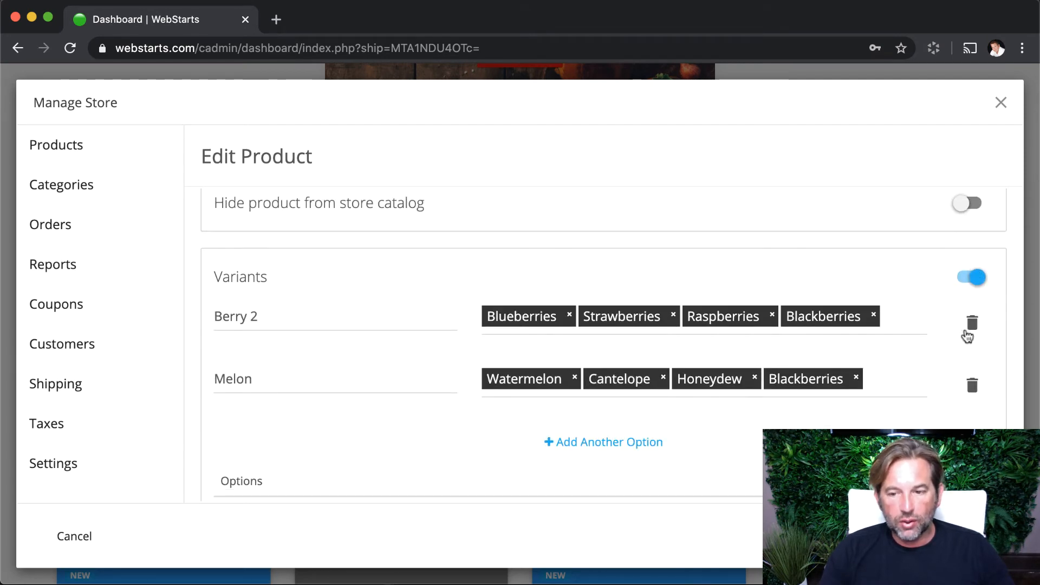
click(972, 323)
click(972, 324)
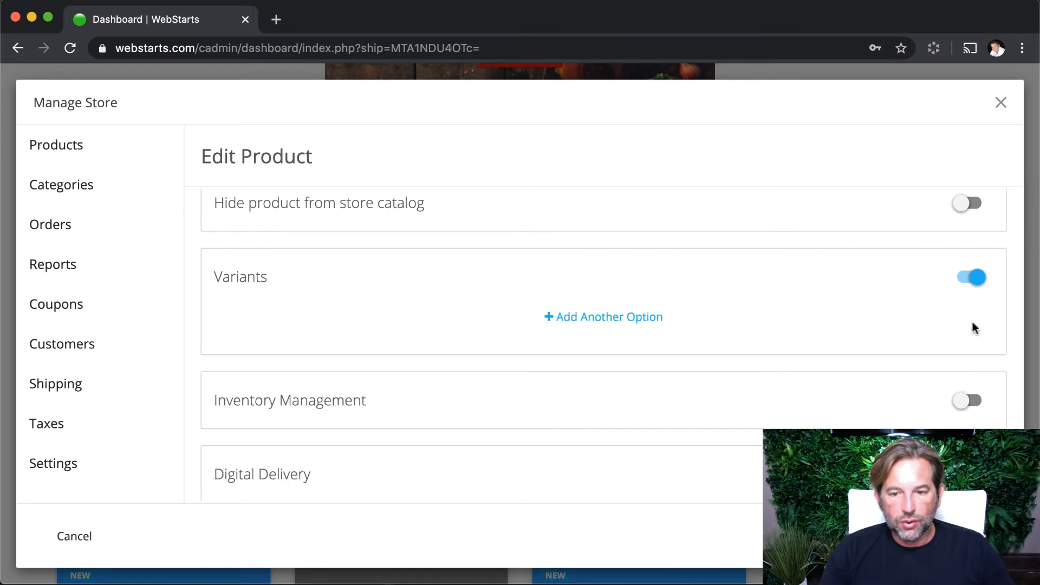
- Add a variant option named Berry 1 to the product, with Strawberries as its first choice
click(620, 324)
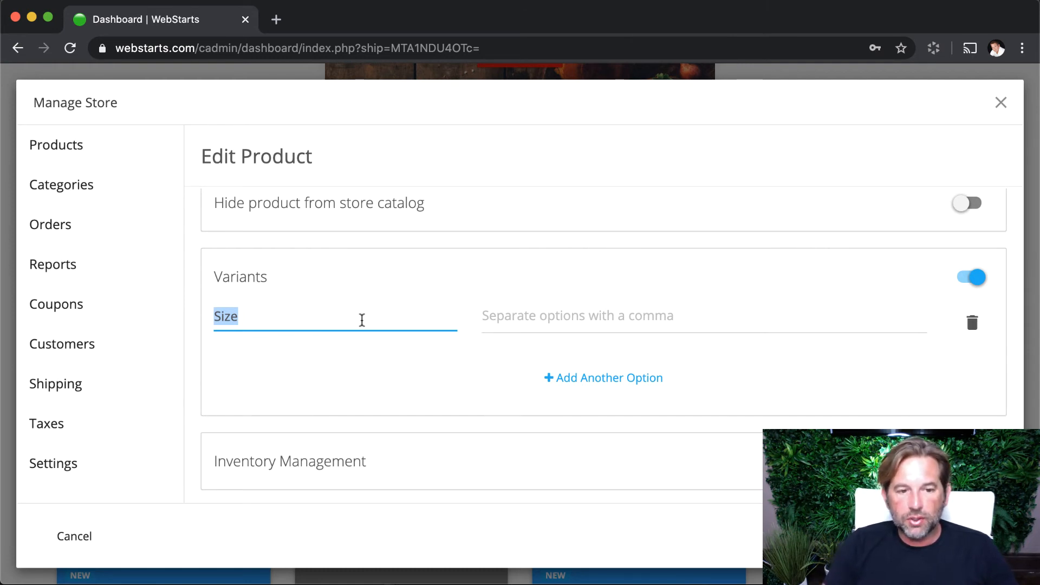
text(Ber)
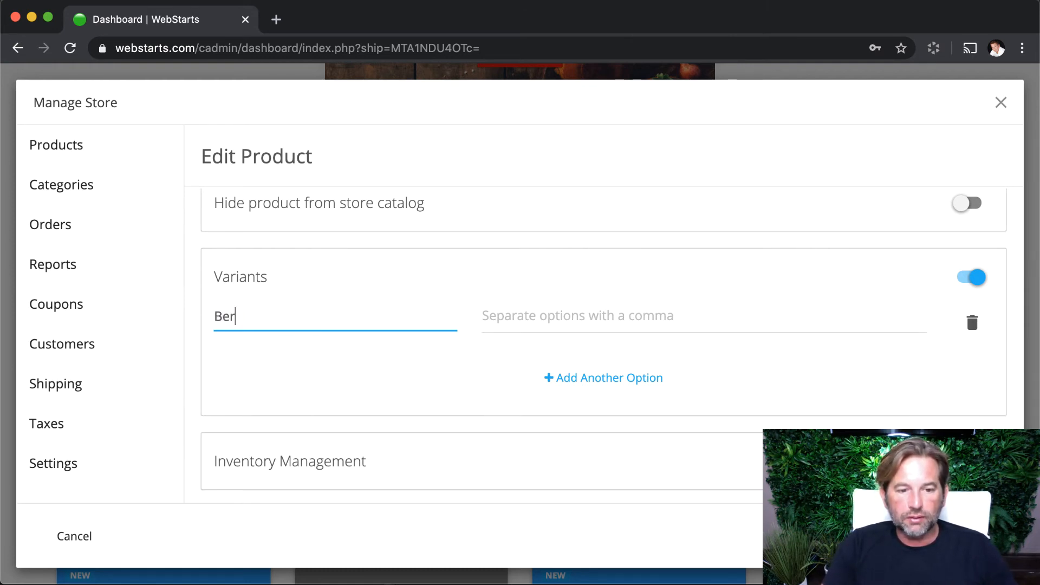
text(ry 1)
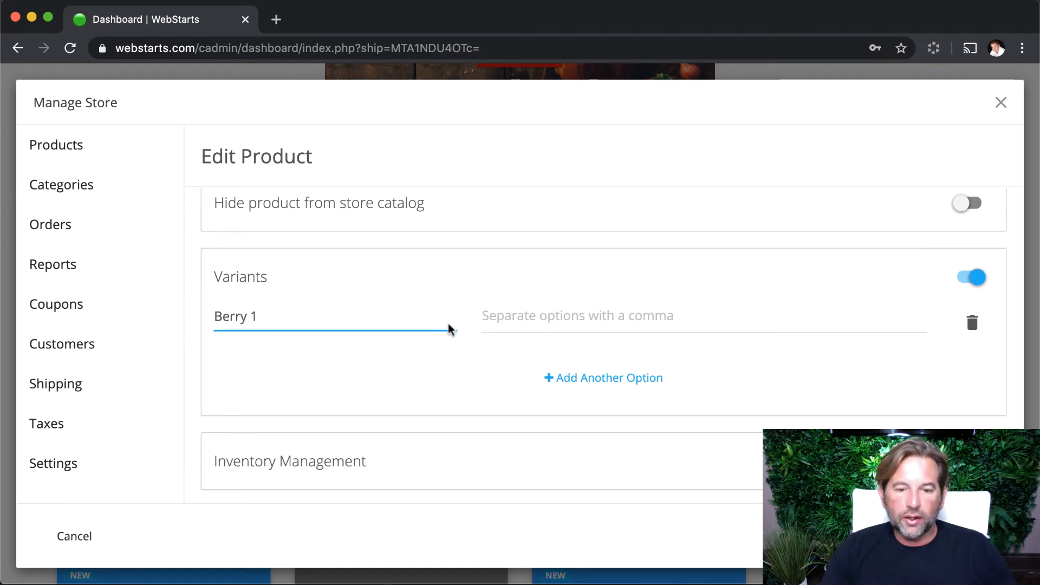
click(517, 314)
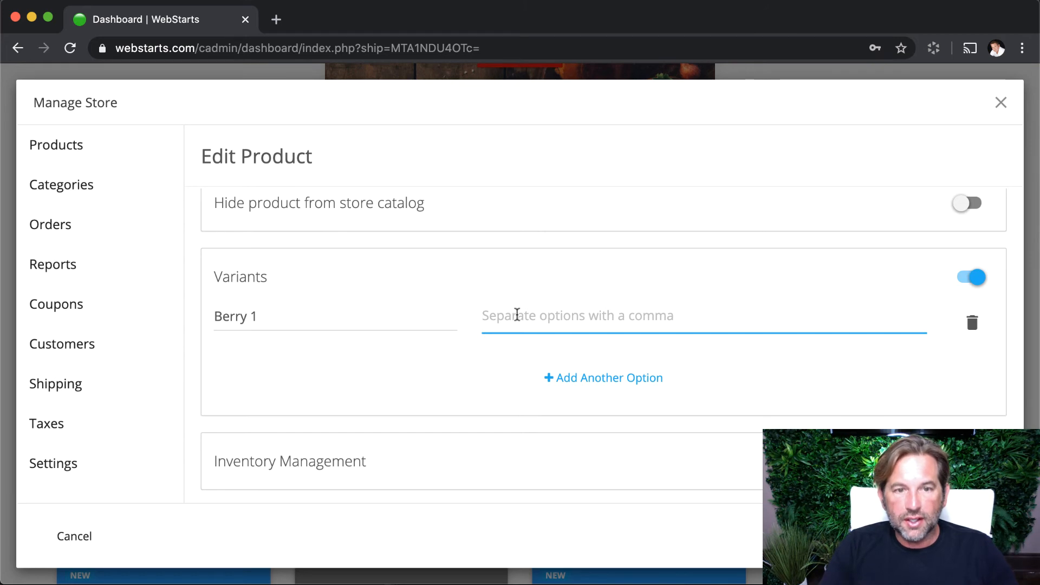
text(St)
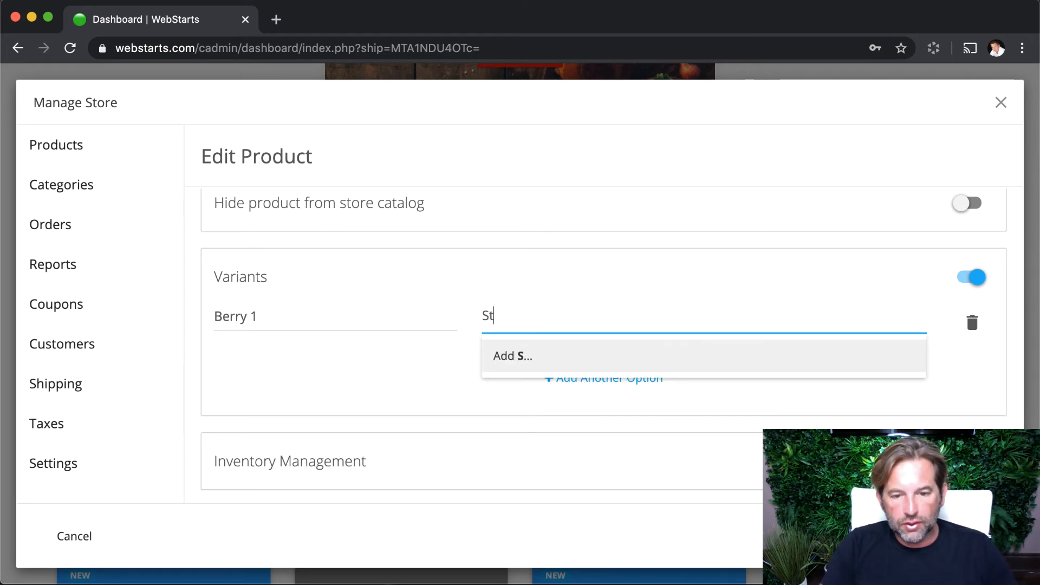
text(rawberries)
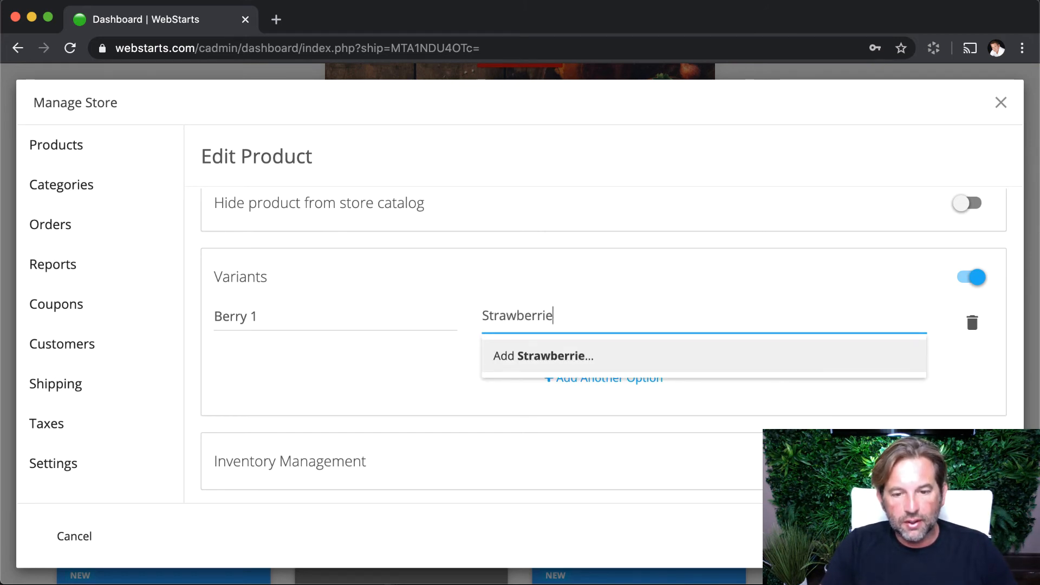
key(comma)
- Add Blueberries, Raspberries and Blackberries to the choices of the Berry 1 option
text(Blueber)
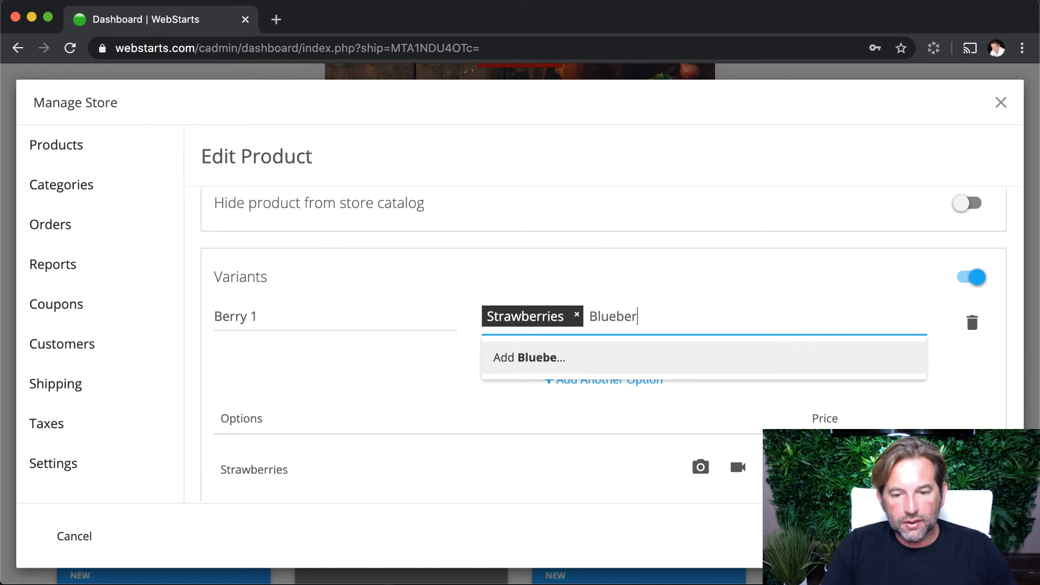
text(ries)
key(comma)
text(Rea)
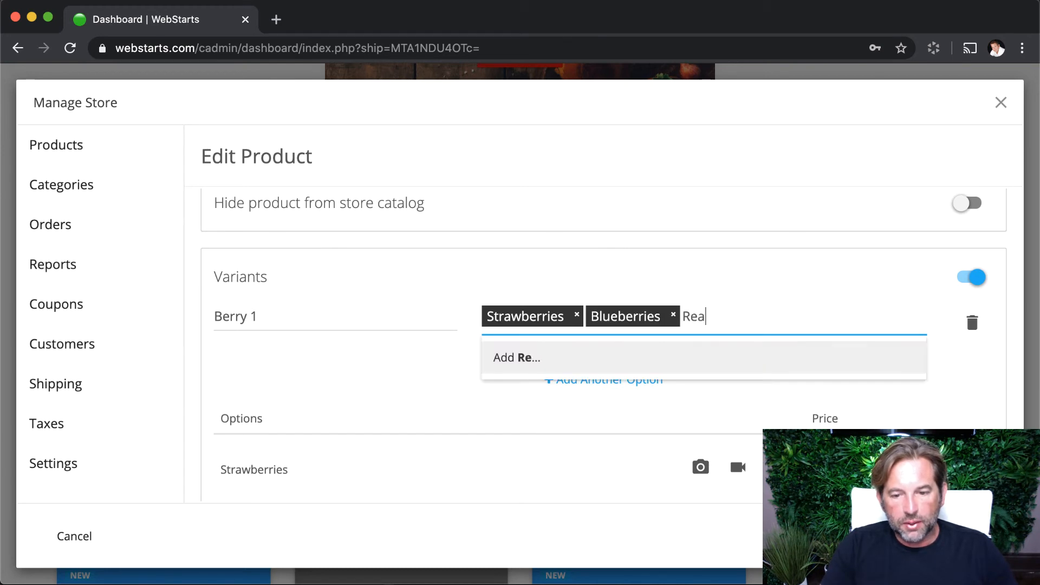
key(BackSpace)
key(BackSpace)
text(aspberries)
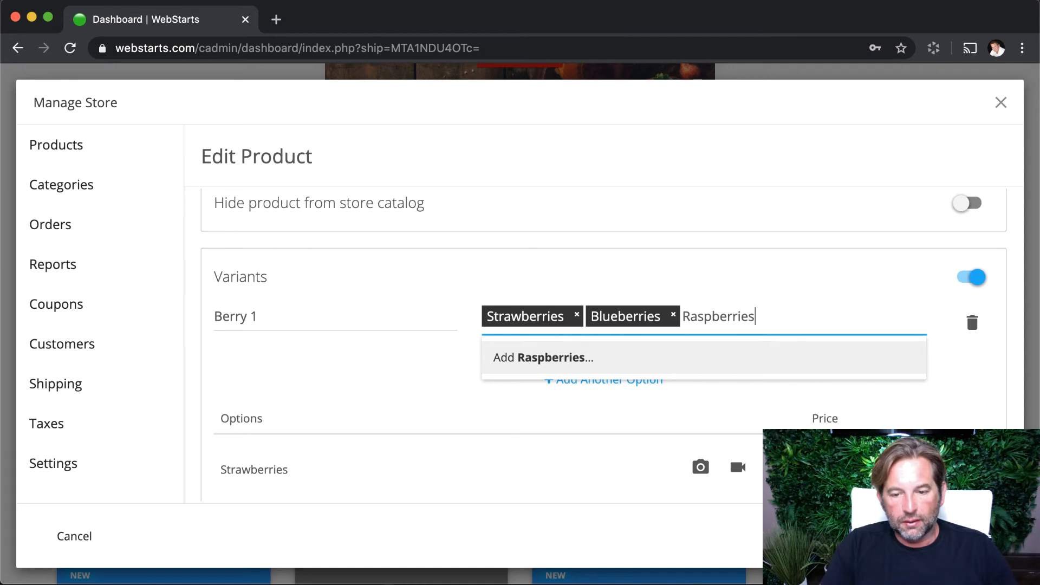
key(comma)
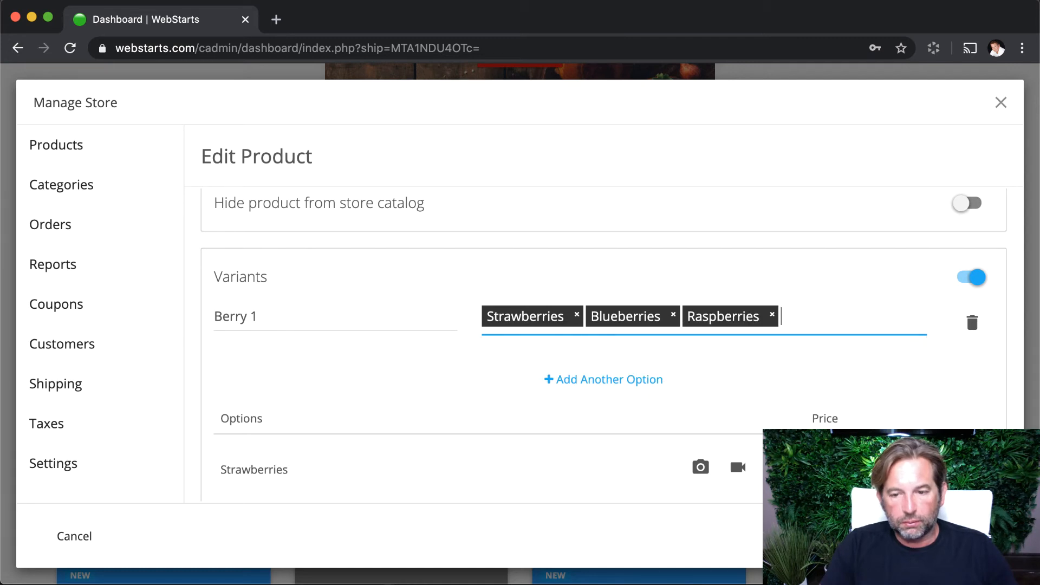
text(Blackberries)
key(comma)
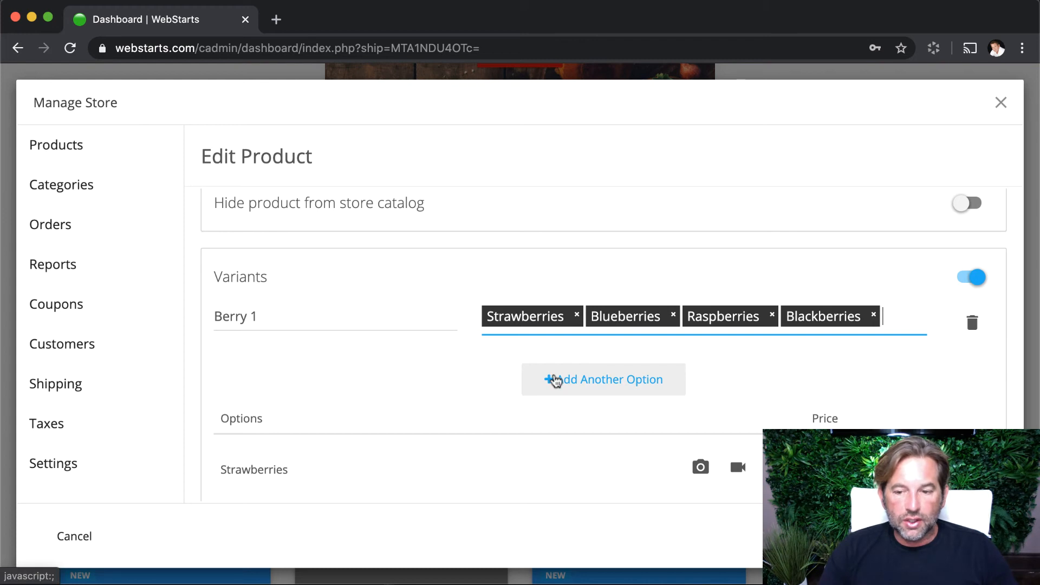
- Add a second variant option named Berry 2, with Strawberries as its first choice
click(555, 380)
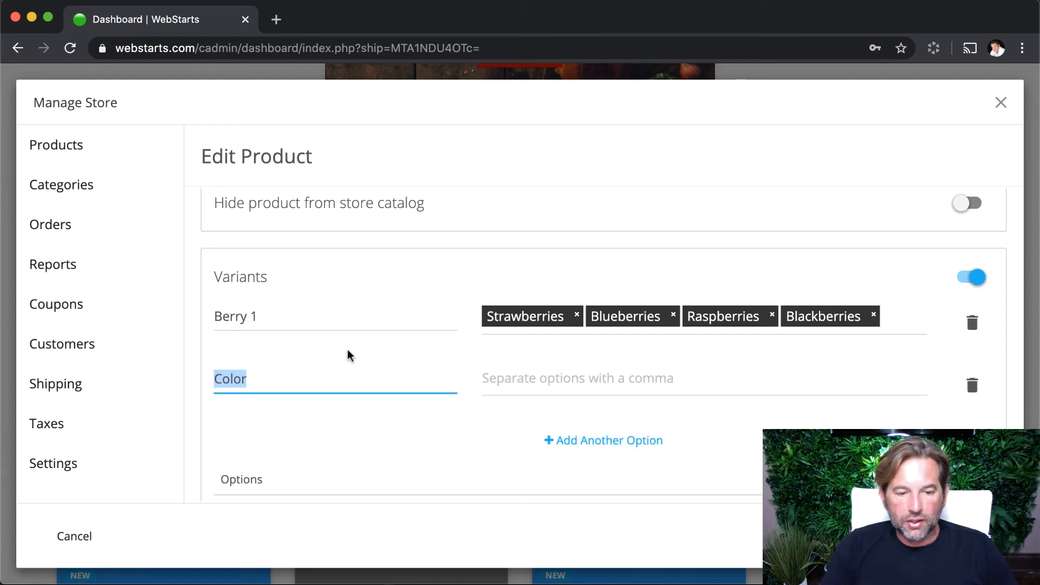
text(/b)
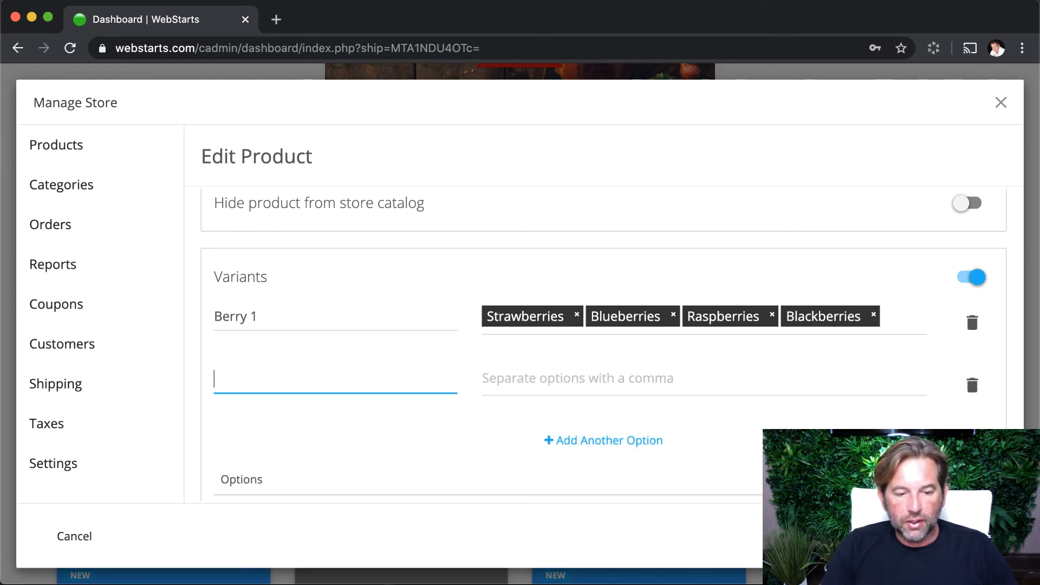
text(Berry 2)
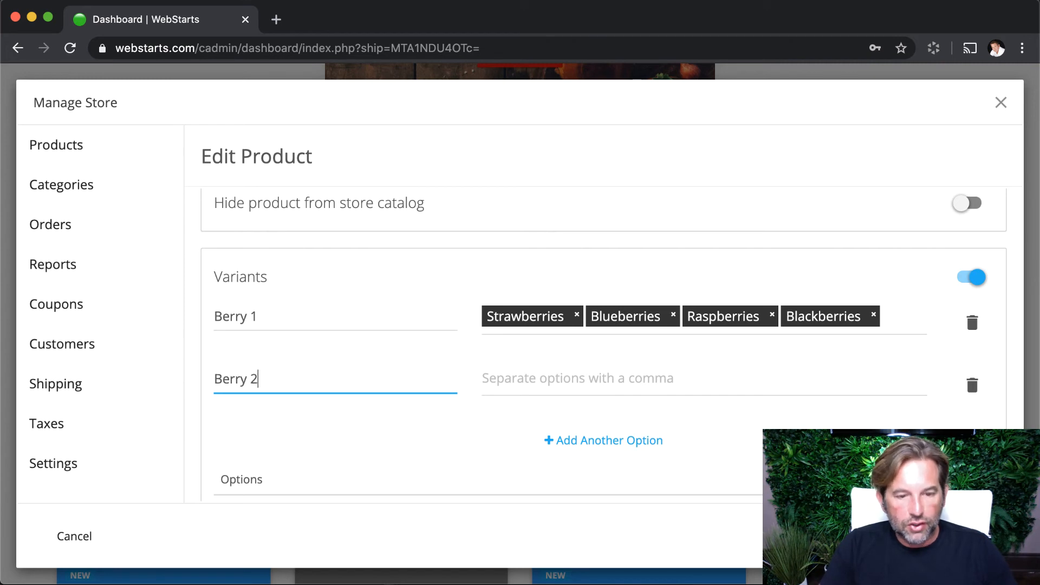
click(609, 378)
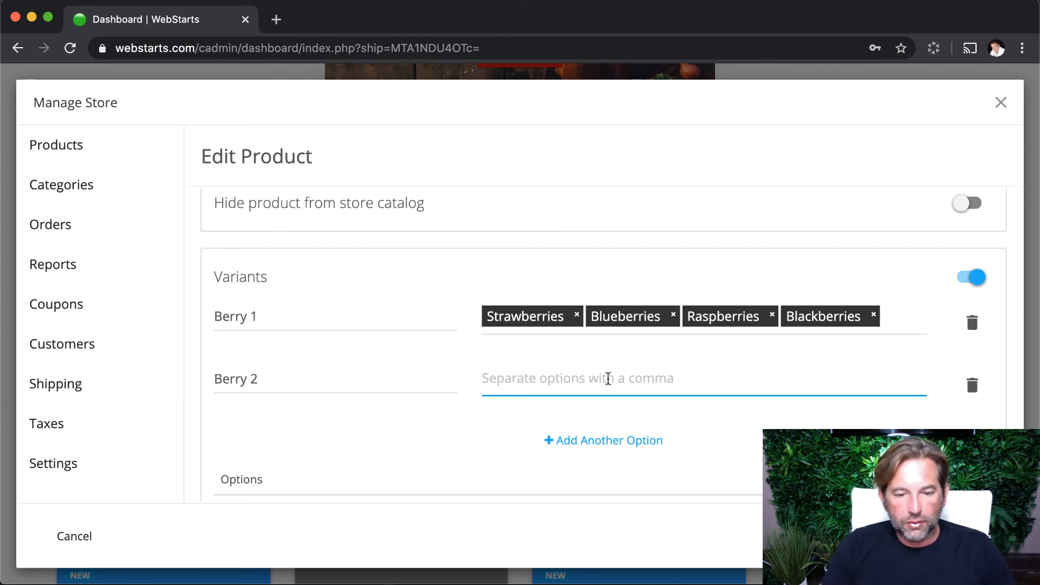
text(Strawbee)
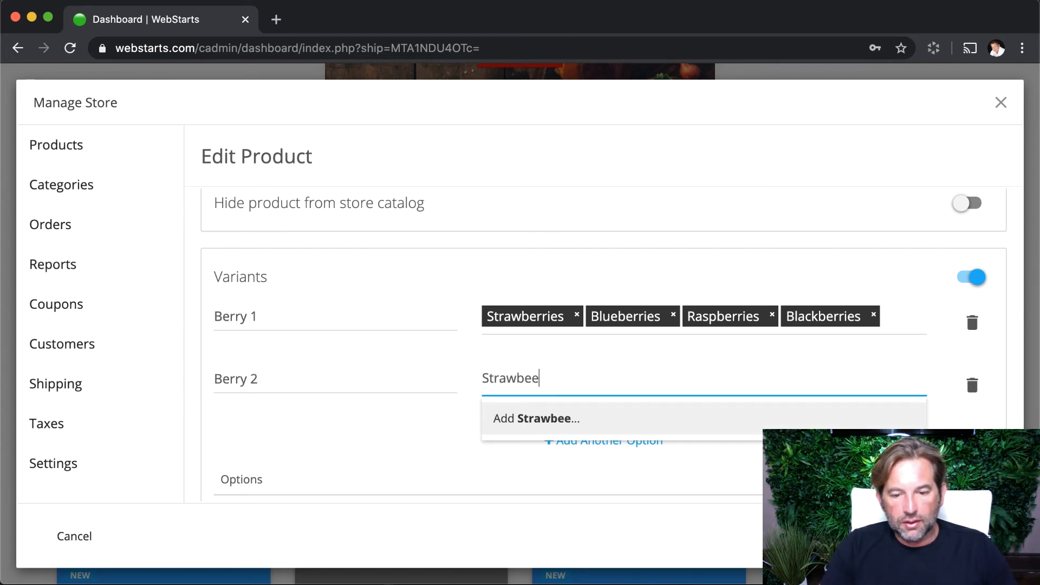
key(BackSpace)
text(rries)
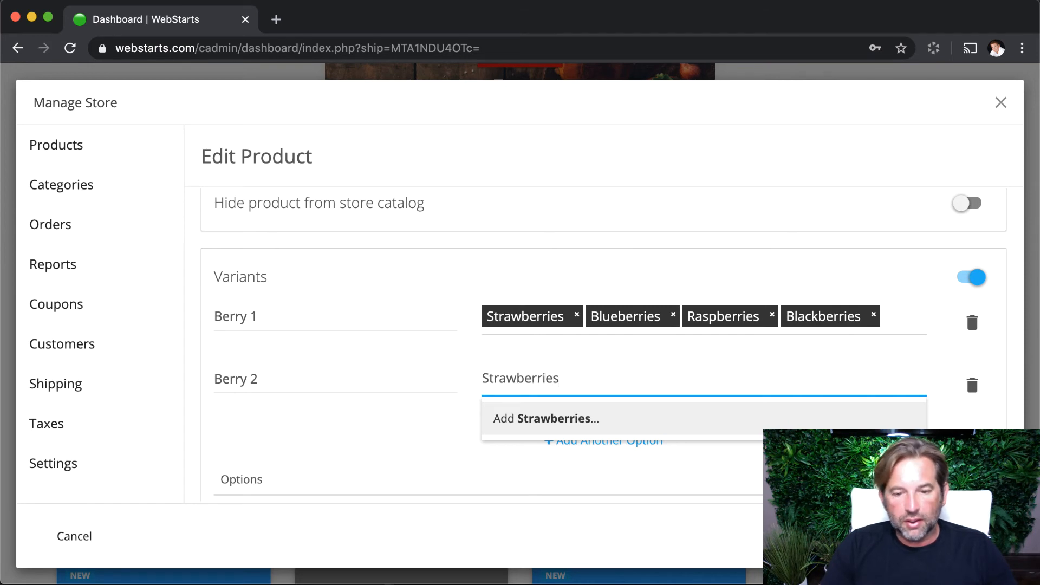
key(Return)
text(Blueber)
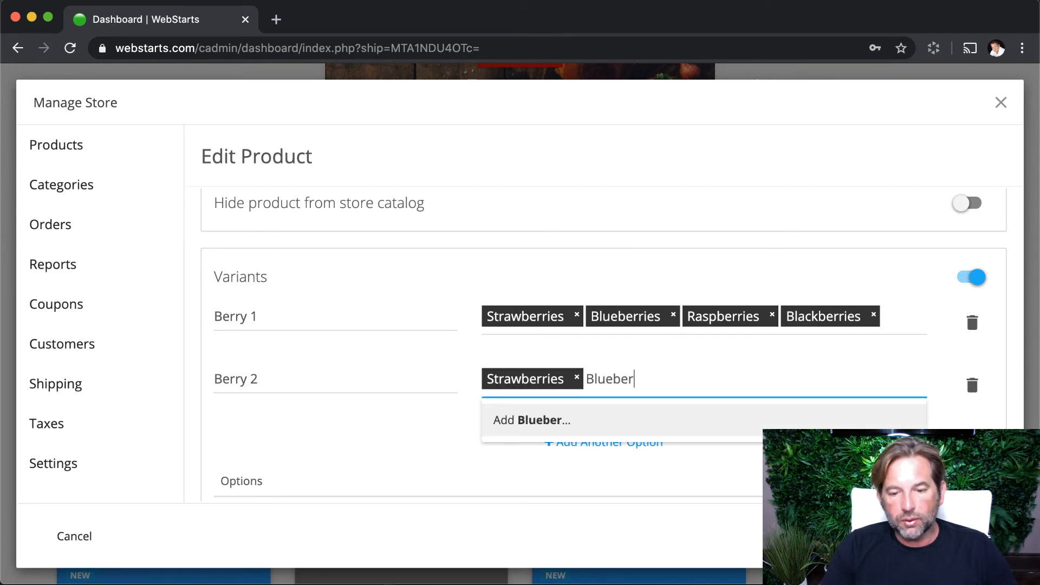
text(ries)
key(Return)
text(Ras)
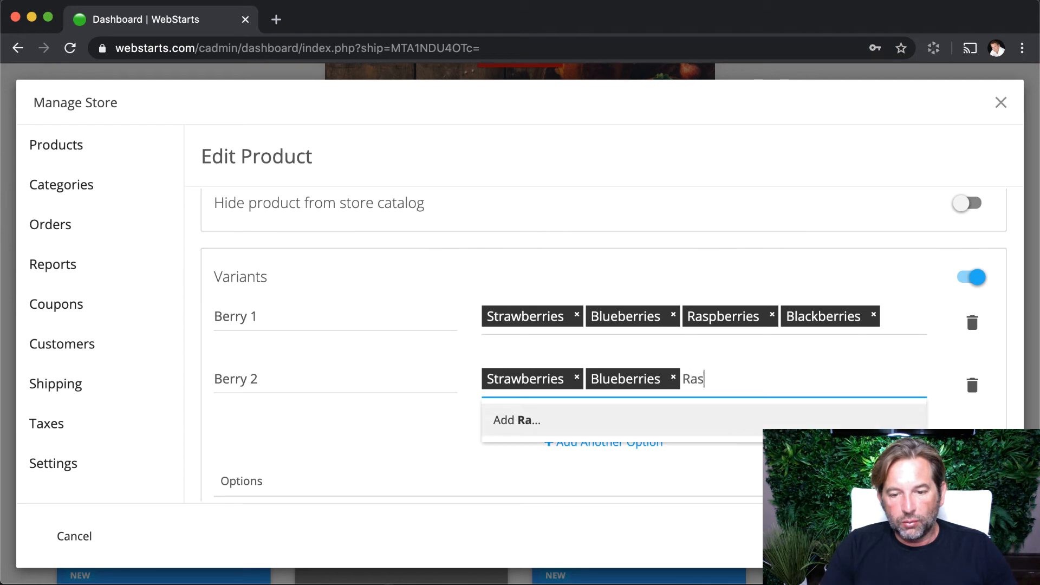
text(peberries)
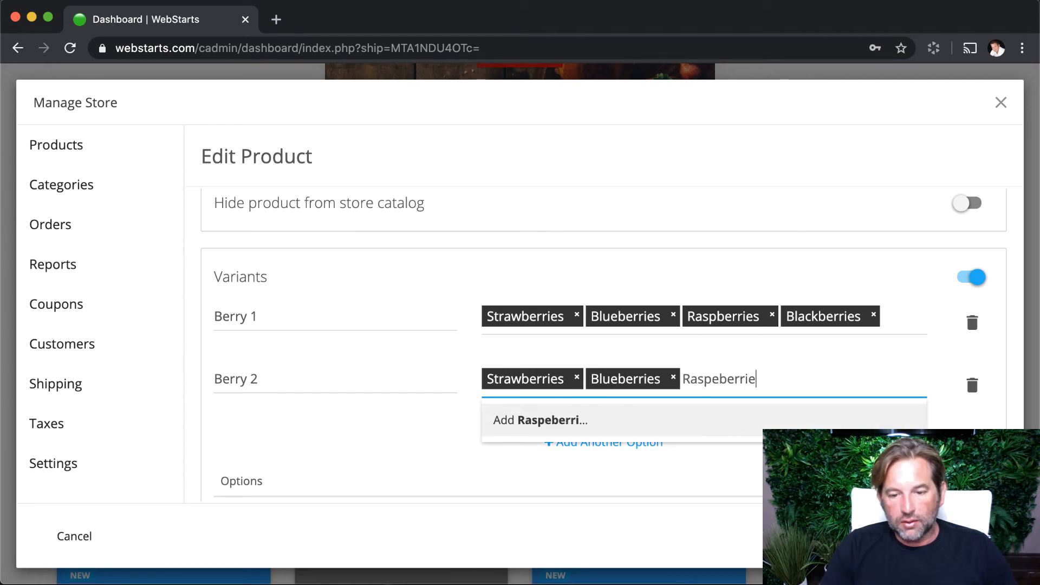
key(Return)
text(B)
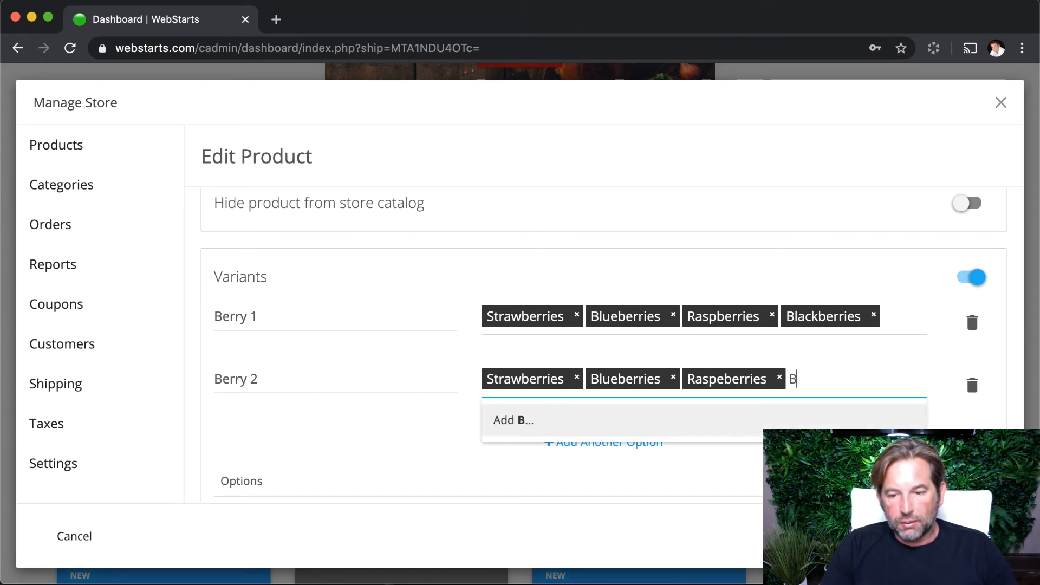
key(BackSpace)
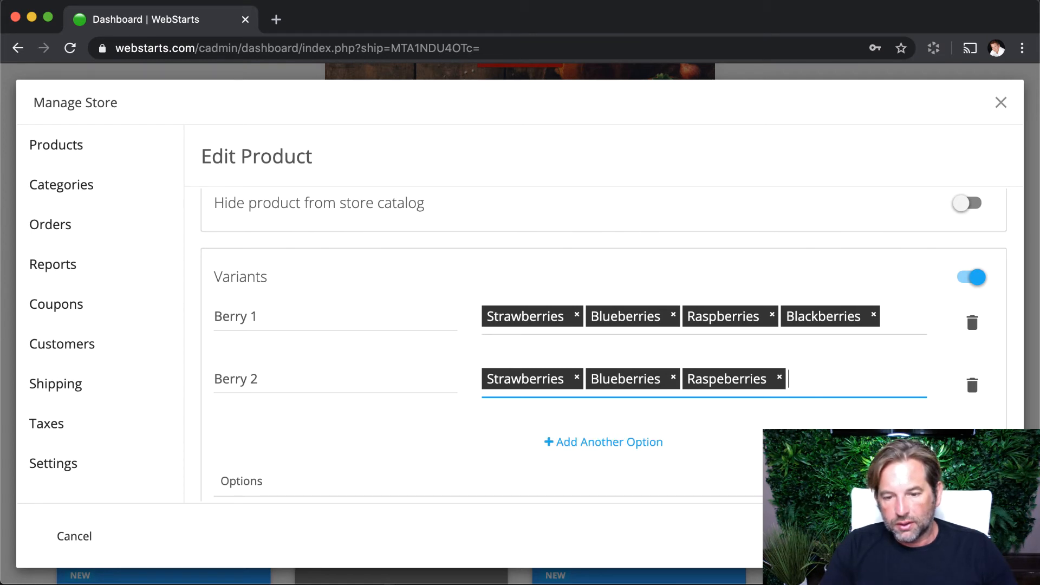
key(BackSpace)
key(BackSpace)
- Add Blueberries, Raspberries and Blackberries to the choices of the Berry 2 option
text(Bl)
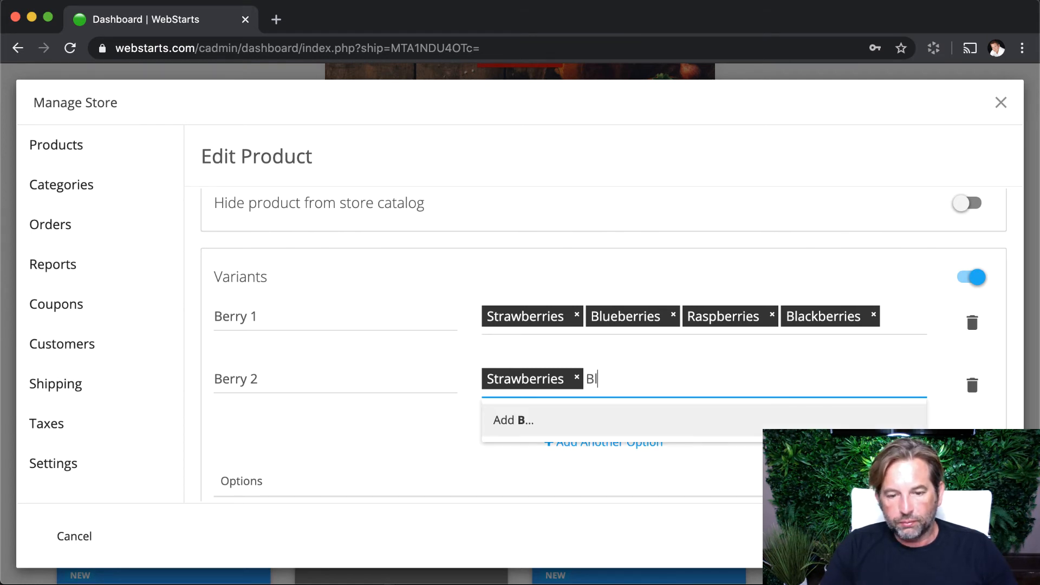
text(ueberries)
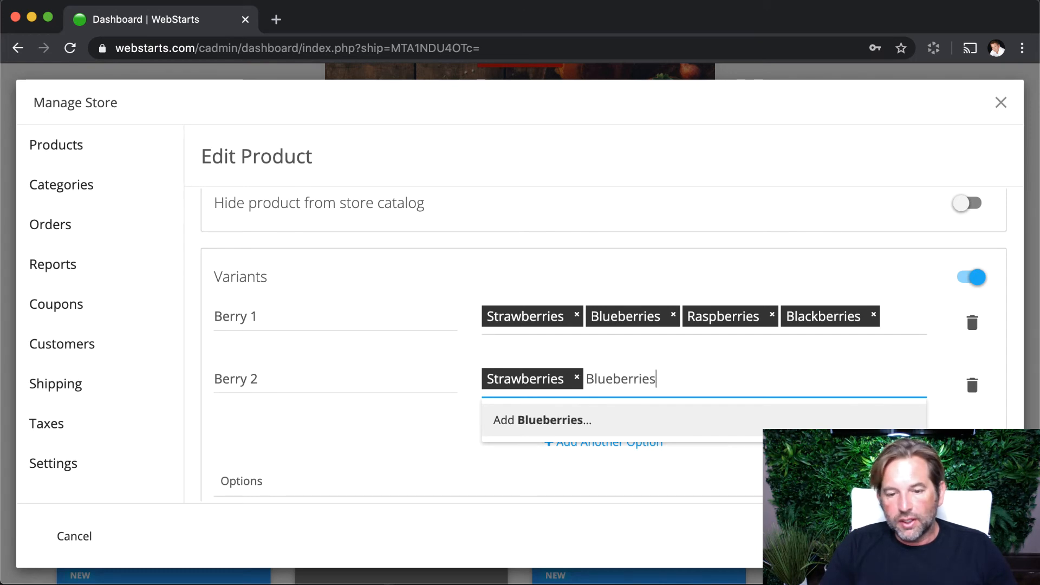
key(Return)
text(R)
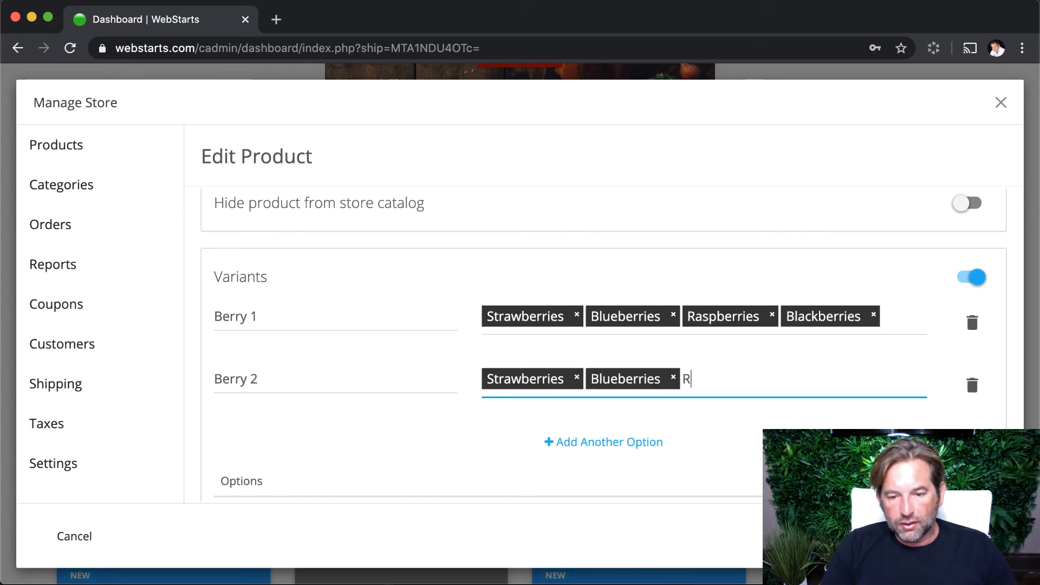
text(aspb)
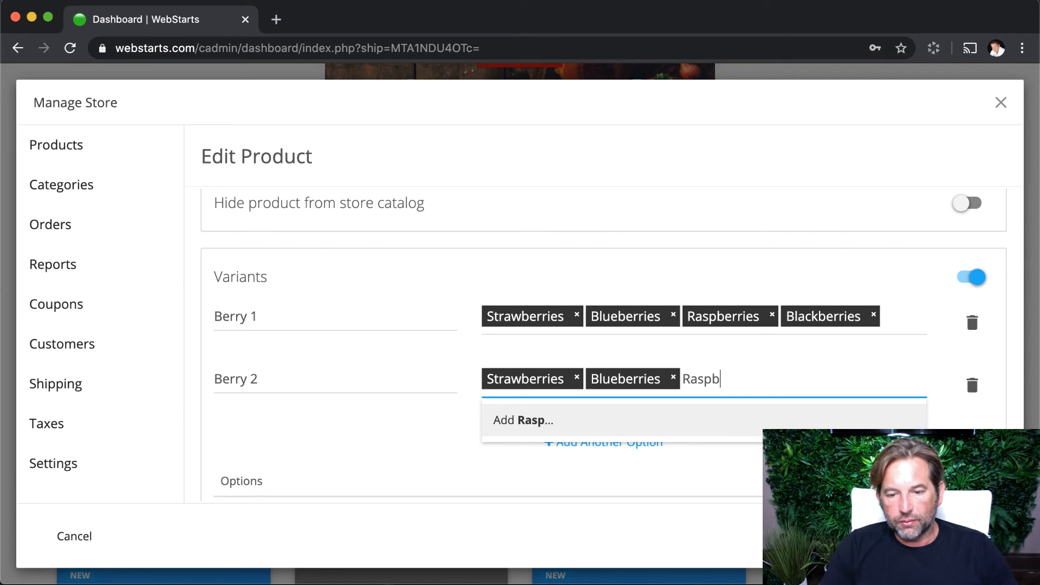
text(erries)
key(Return)
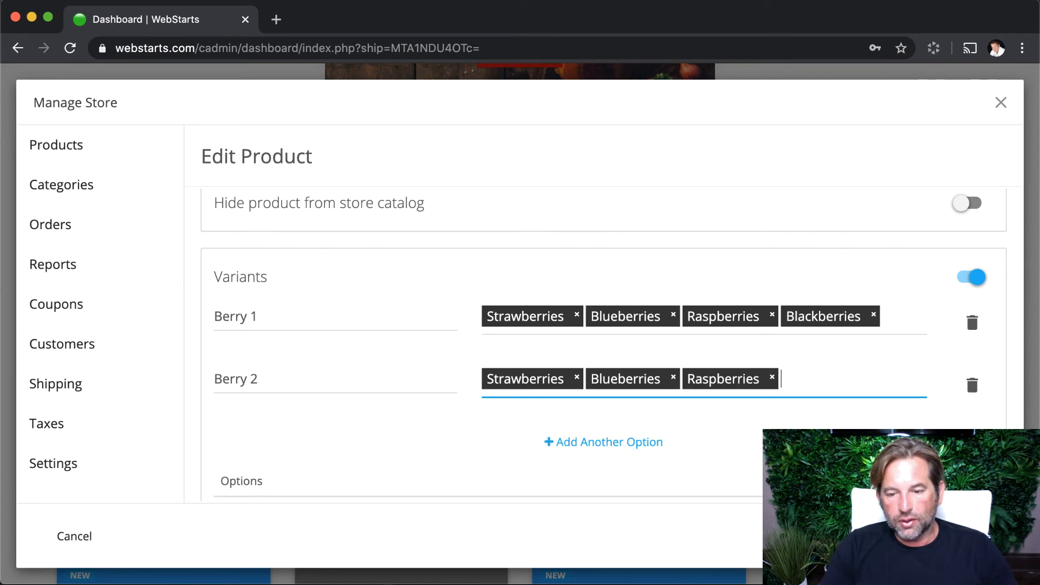
text(Black)
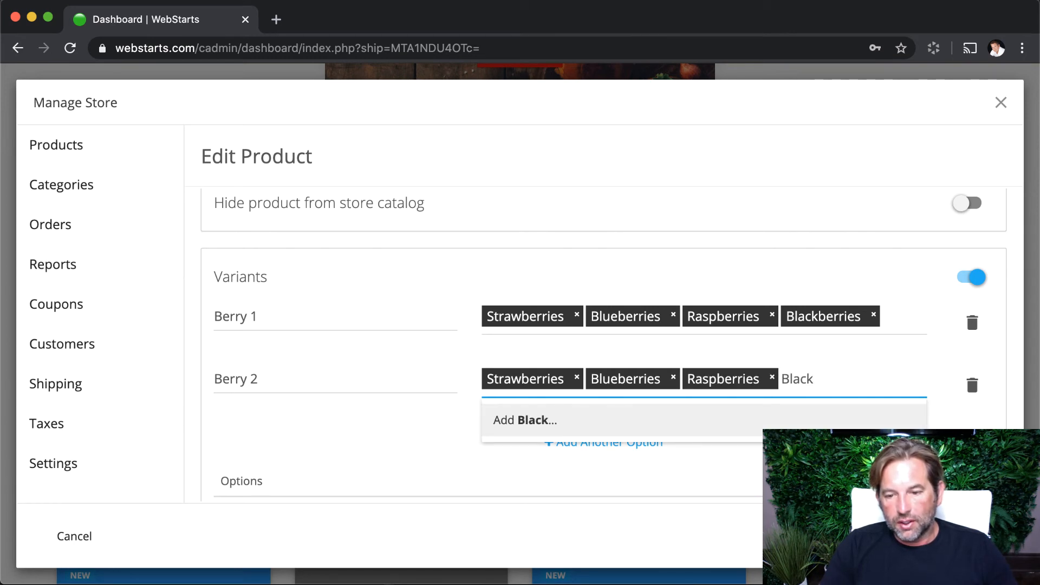
text(berries)
key(Return)
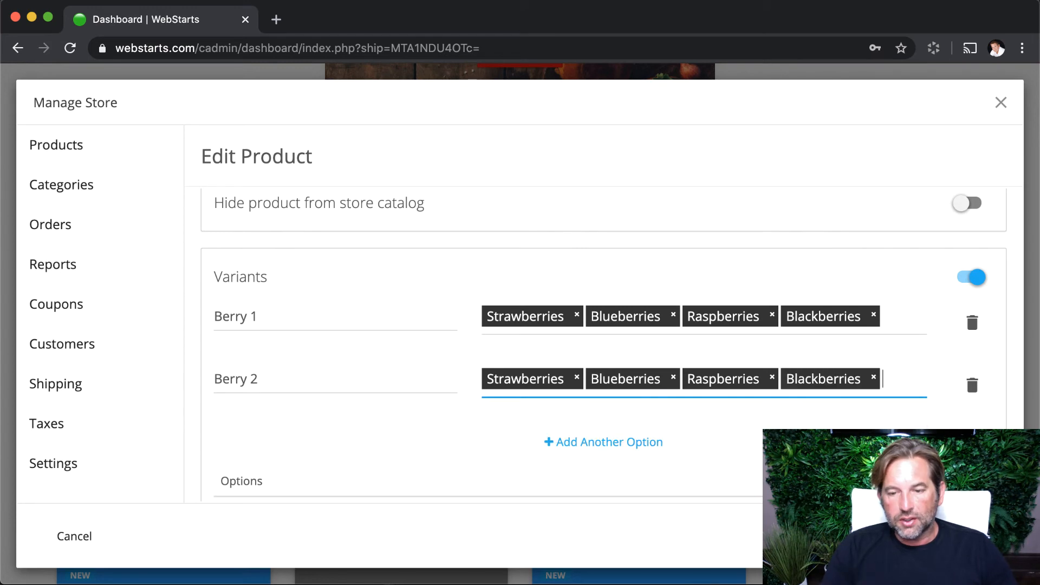
- Add a third variant option named Melon, with Watermelon as its first choice
scroll(647, 405, down, 3)
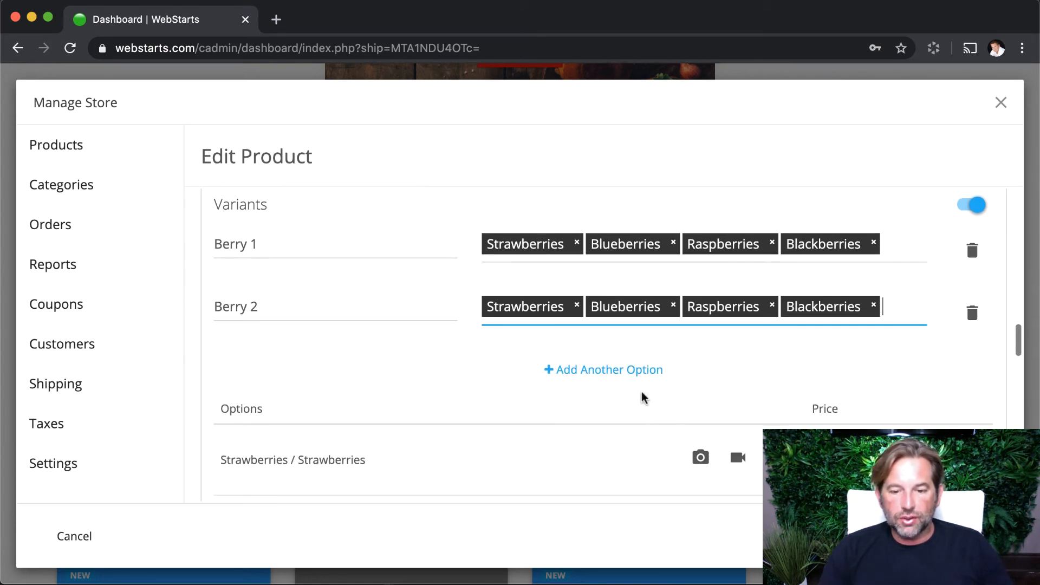
click(646, 376)
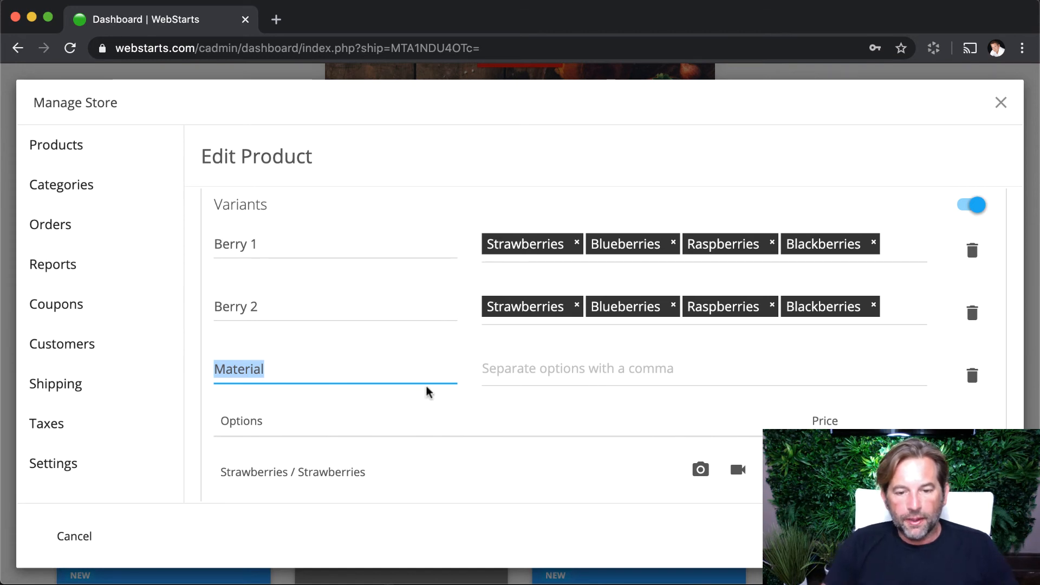
text(Melon)
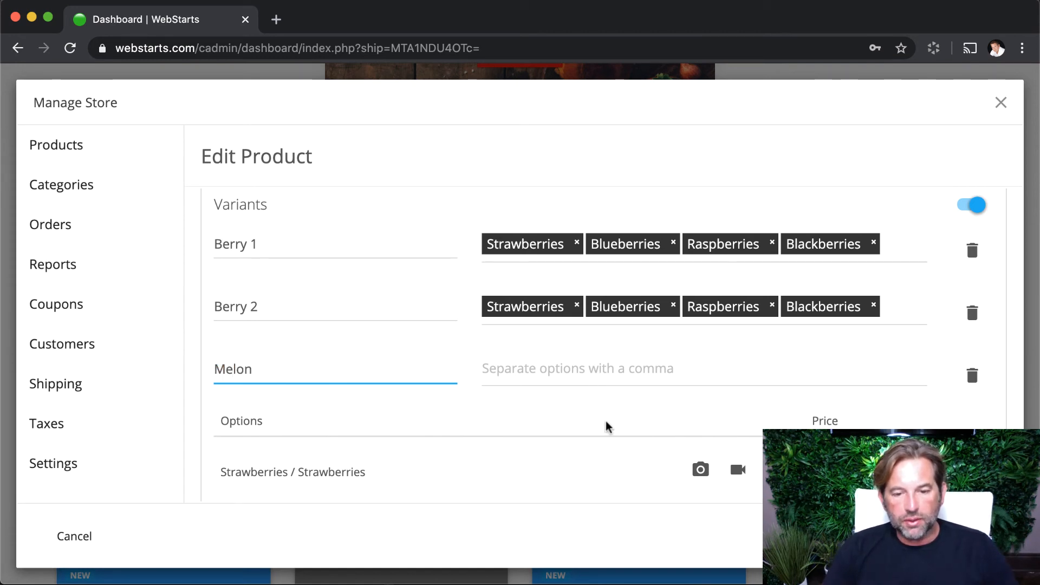
click(649, 371)
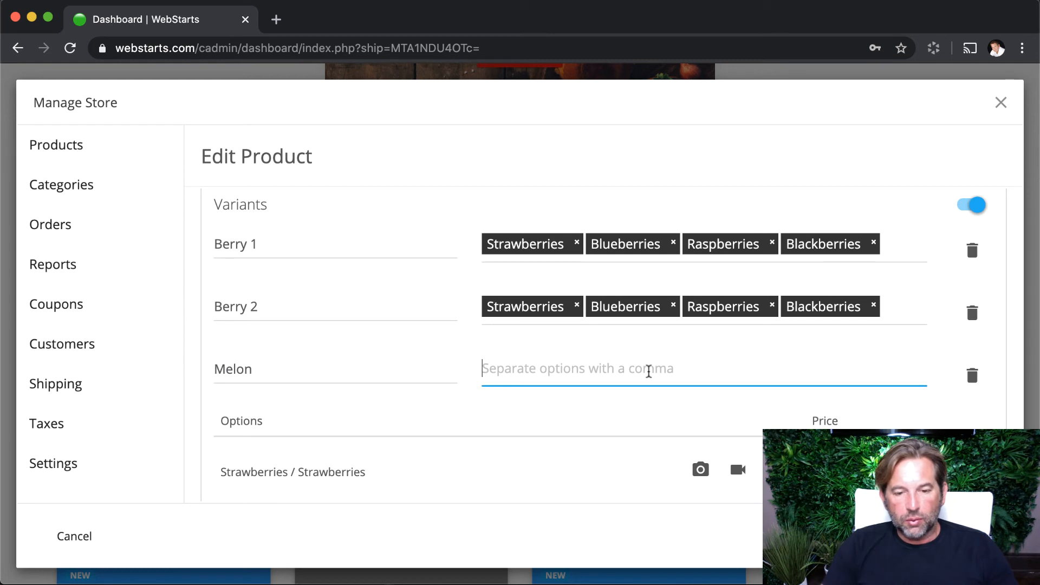
text(Watermelon)
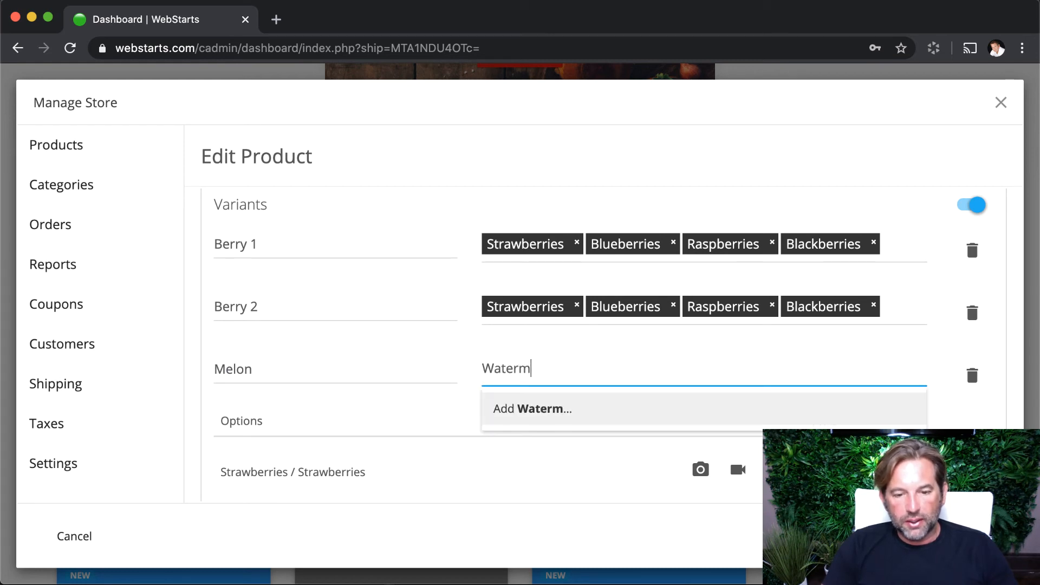
key(Return)
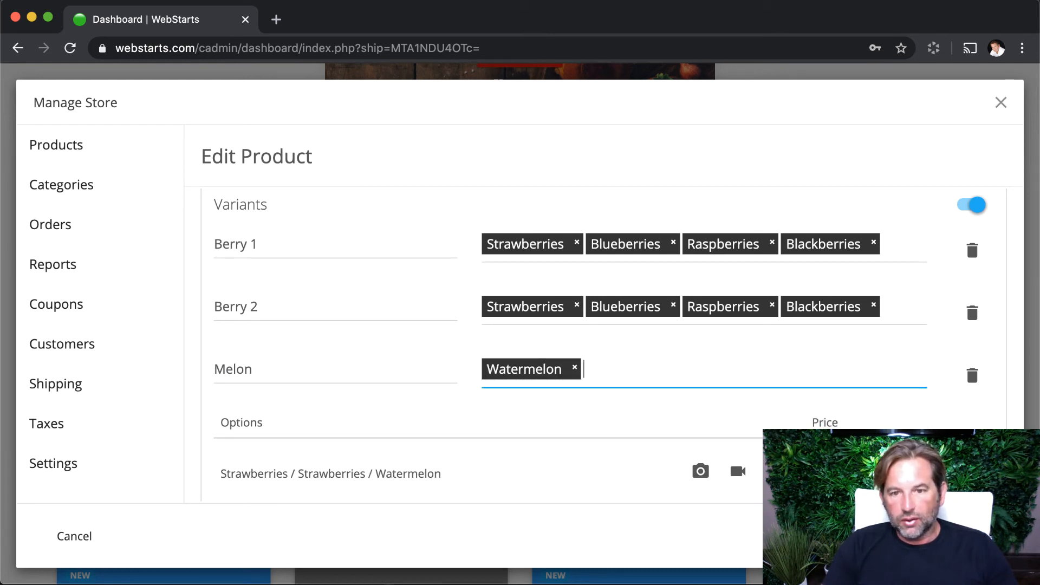
- Add Cantelope and Honeydew to the choices of the Melon option
text(Cantelop)
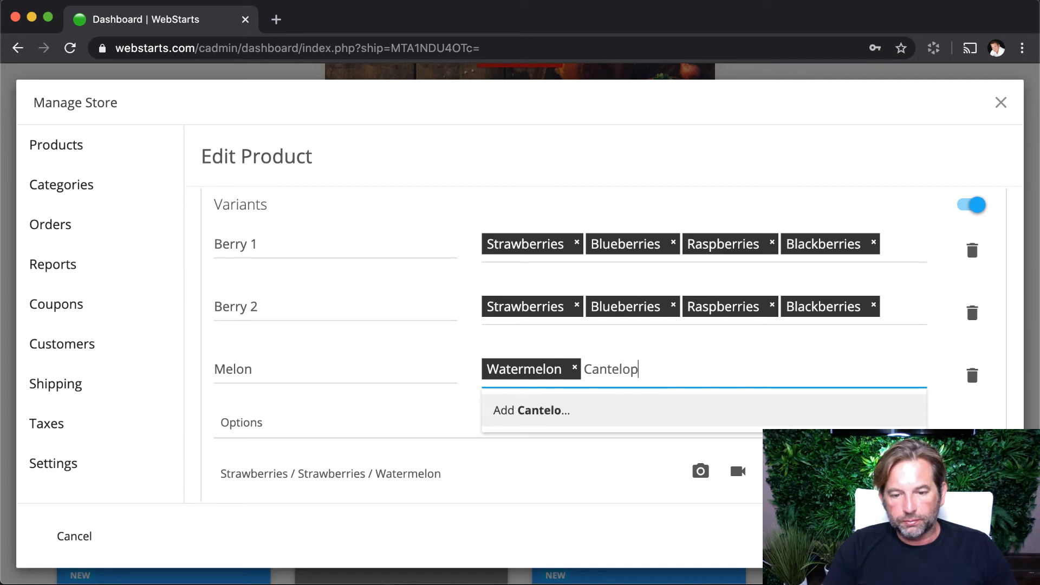
text(e)
key(Return)
text(Hon)
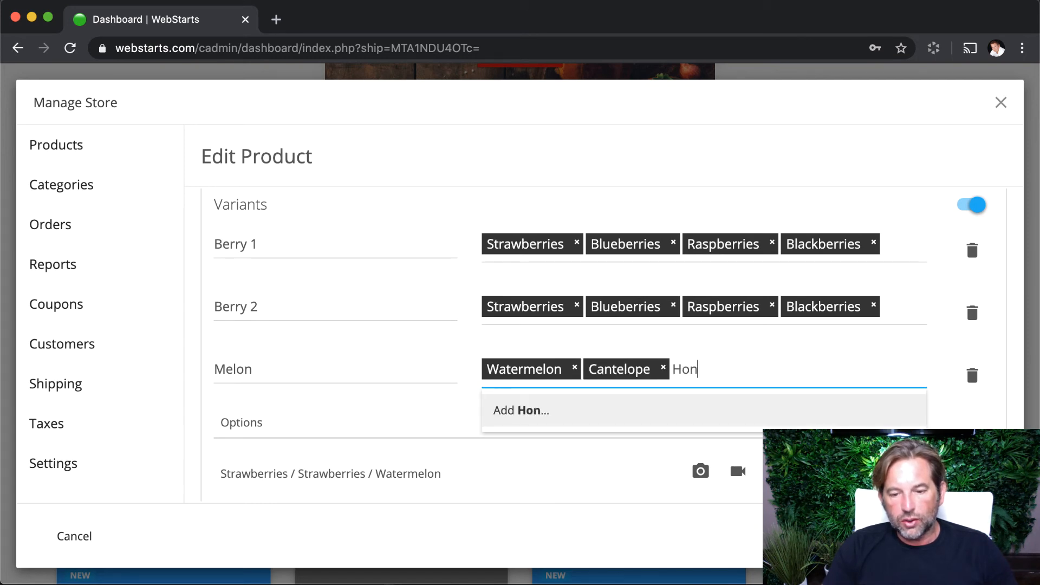
text(eydew)
key(Return)
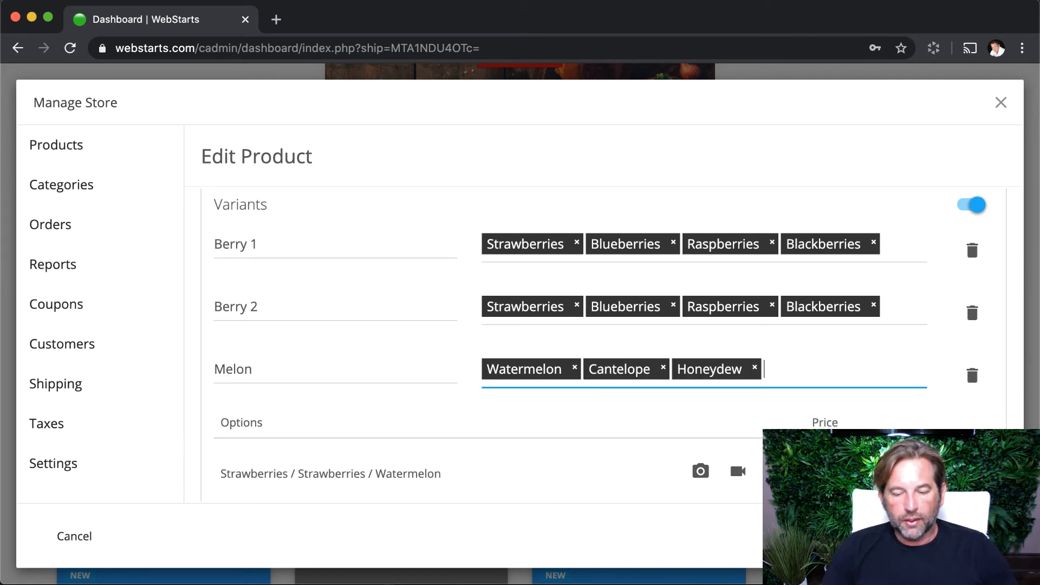
- Review the generated berry and melon combinations, with their individual image, video and price fields, through the end of the product form
scroll(662, 388, down, 5)
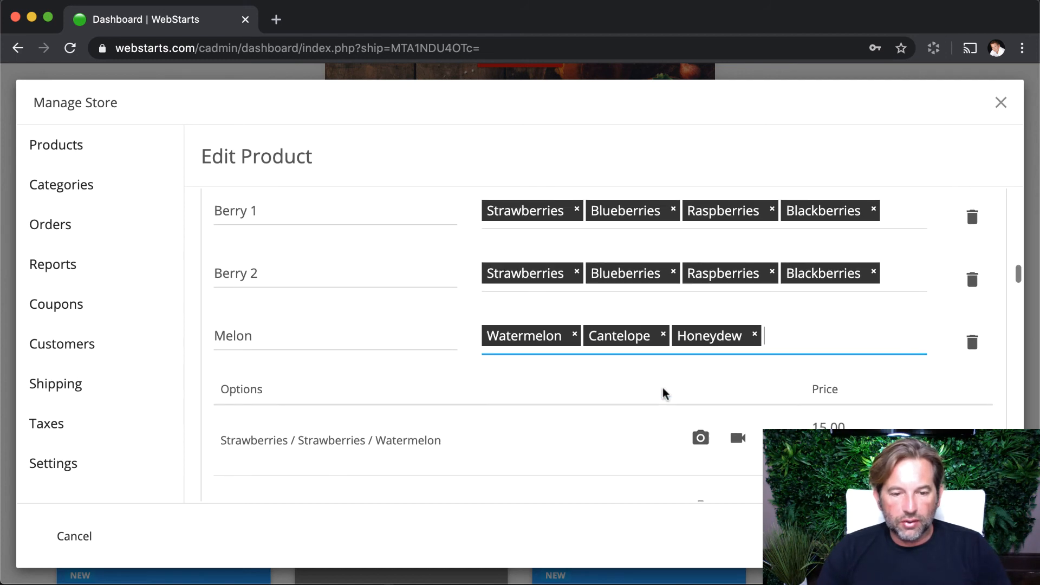
scroll(662, 388, down, 4)
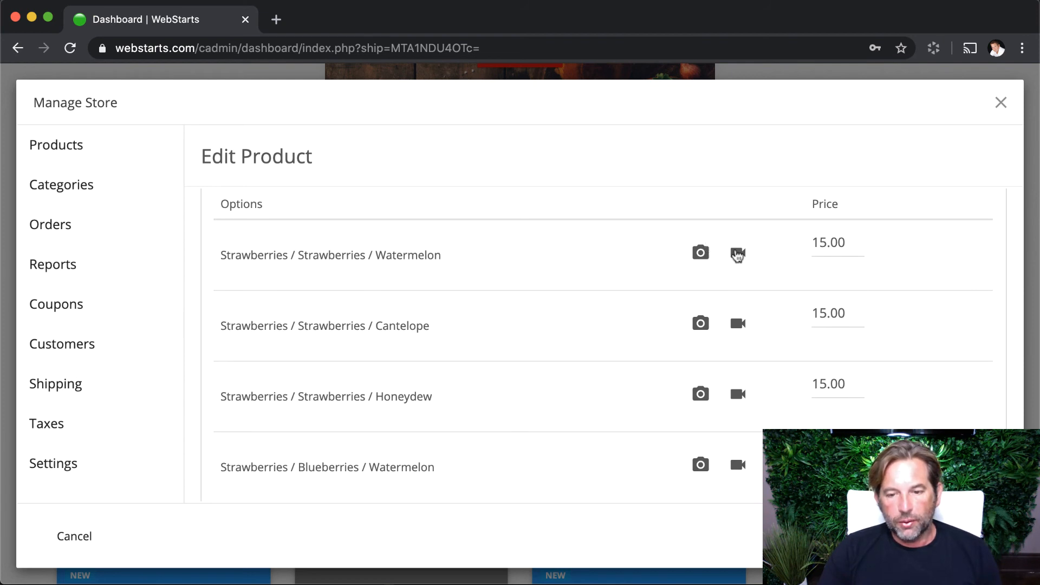
scroll(741, 252, up, 2)
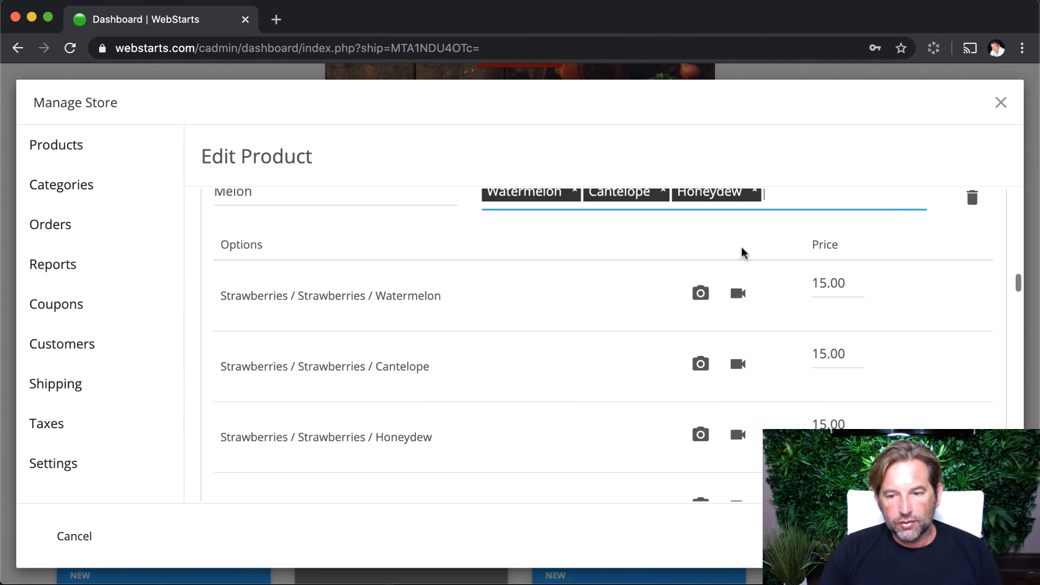
double_click(831, 282)
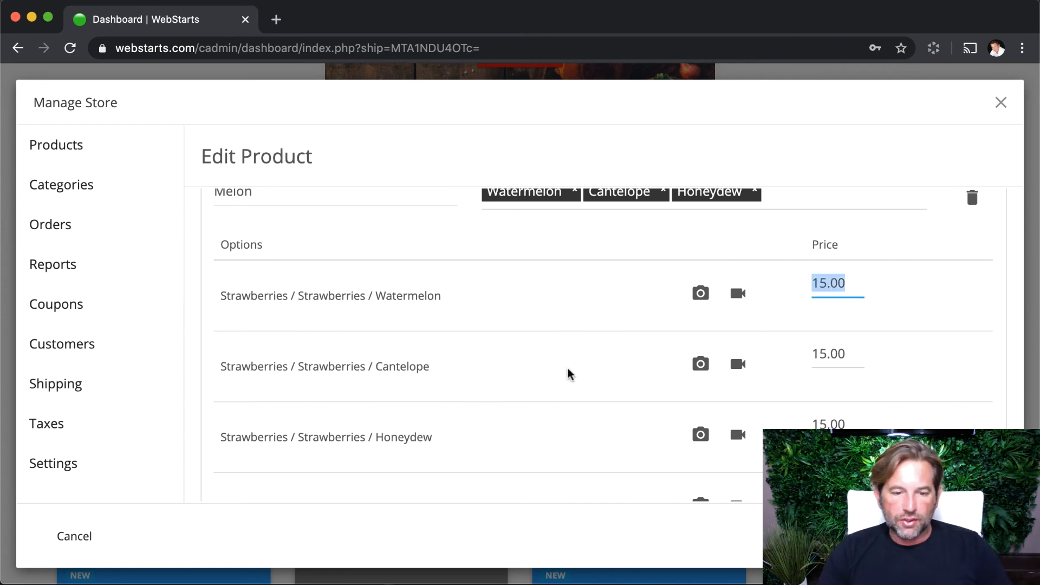
scroll(569, 373, down, 1)
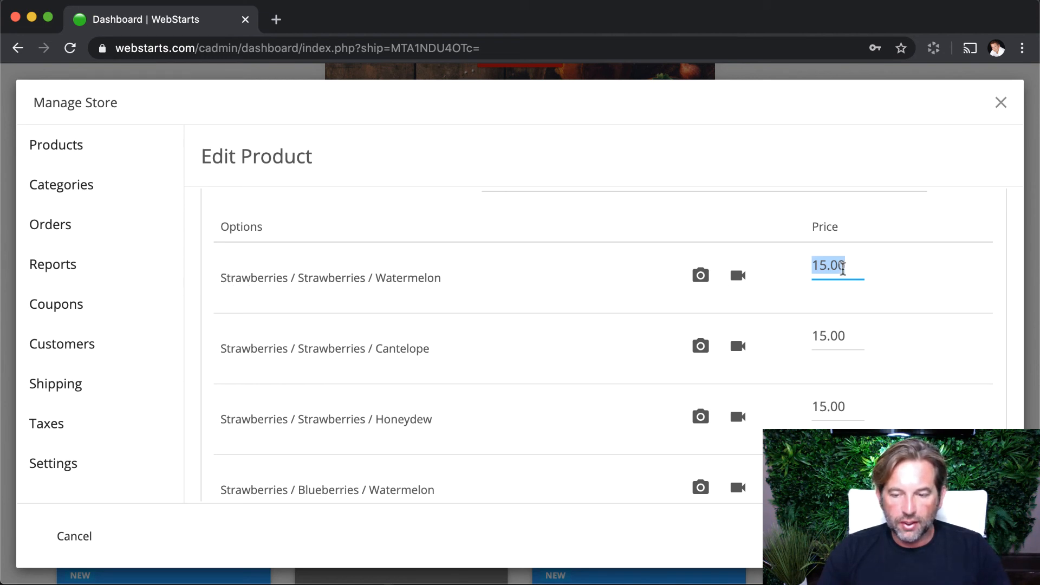
scroll(843, 269, up, 4)
scroll(844, 303, down, 2)
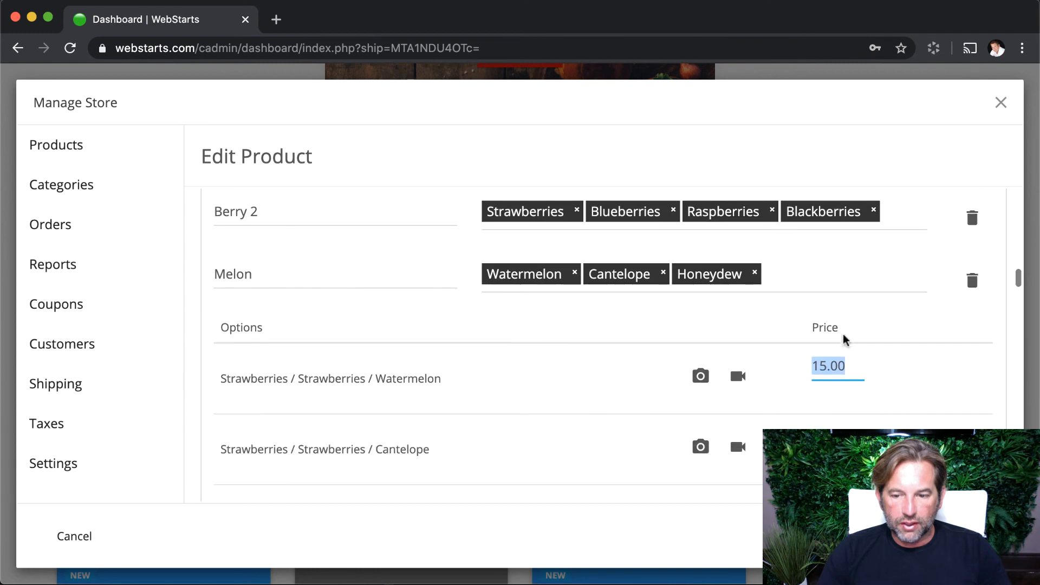
scroll(838, 370, down, 4)
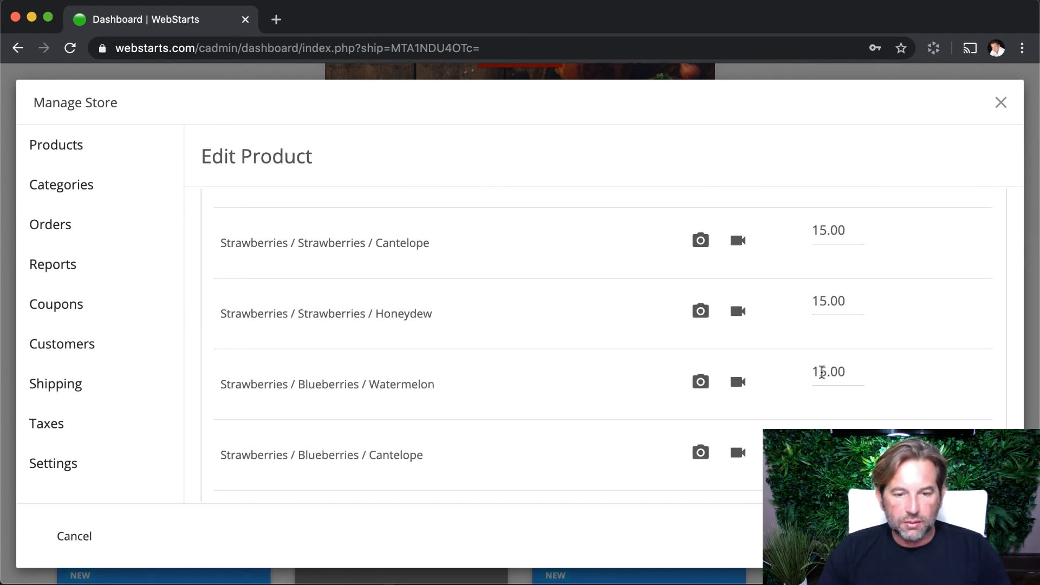
scroll(822, 374, down, 5)
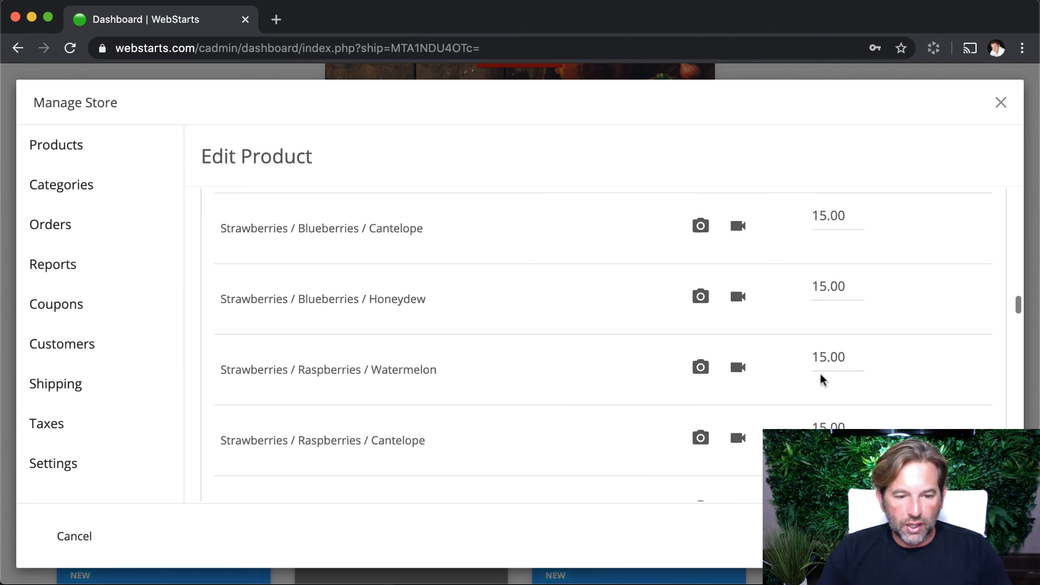
scroll(421, 349, down, 10)
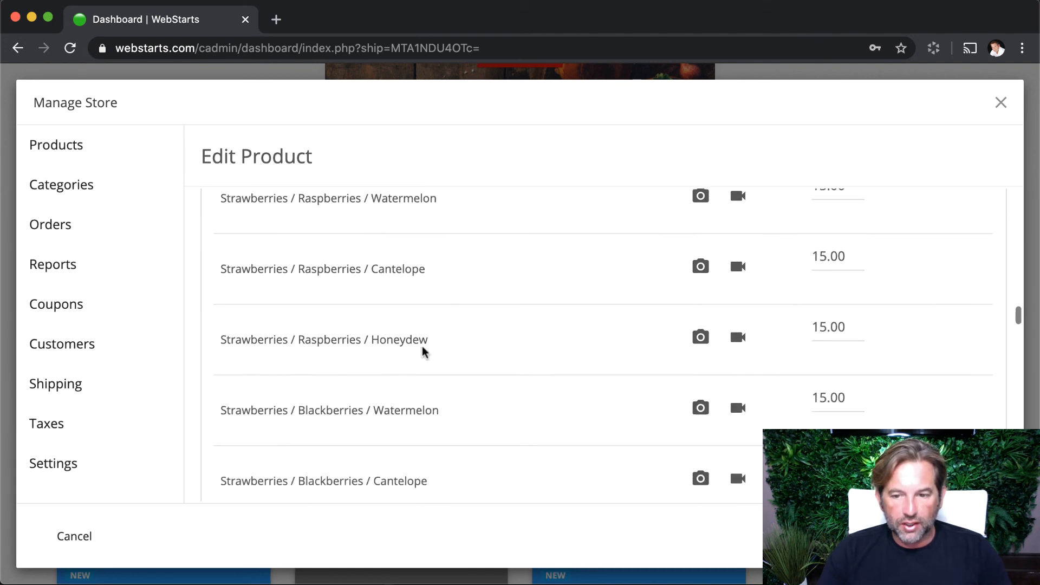
scroll(425, 352, down, 1)
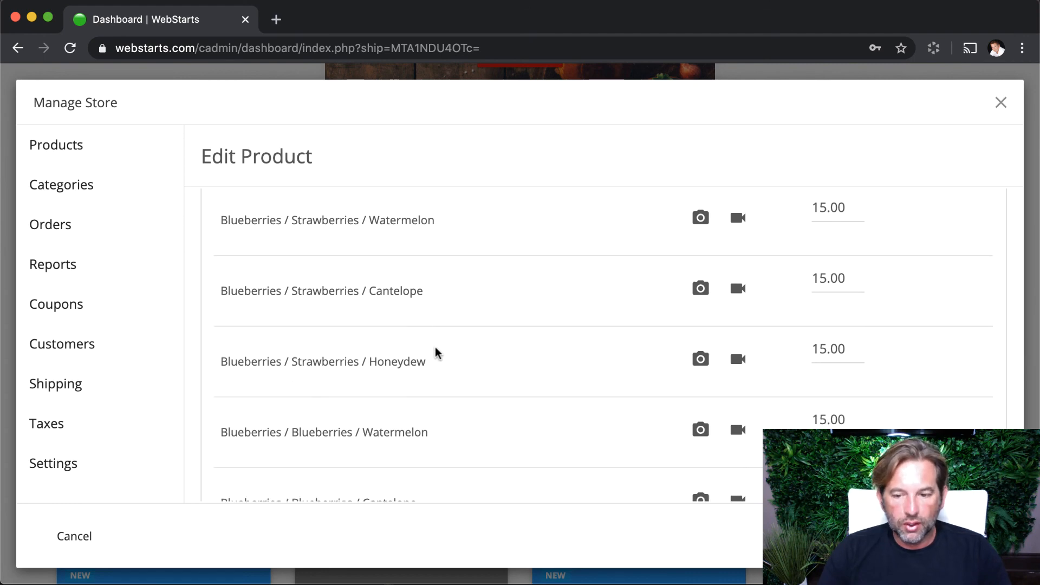
scroll(434, 352, down, 20)
scroll(436, 353, down, 20)
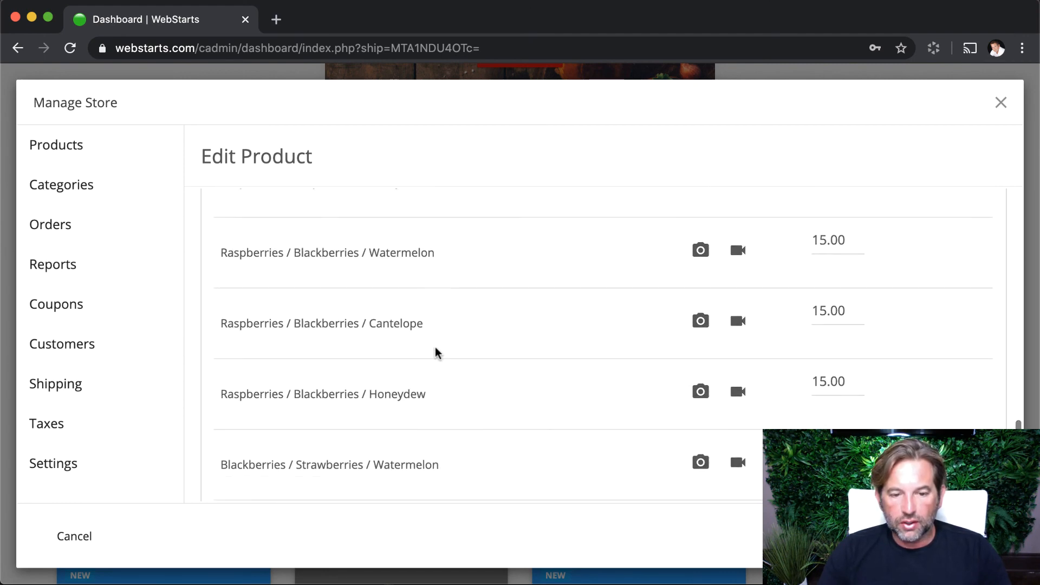
scroll(435, 352, down, 5)
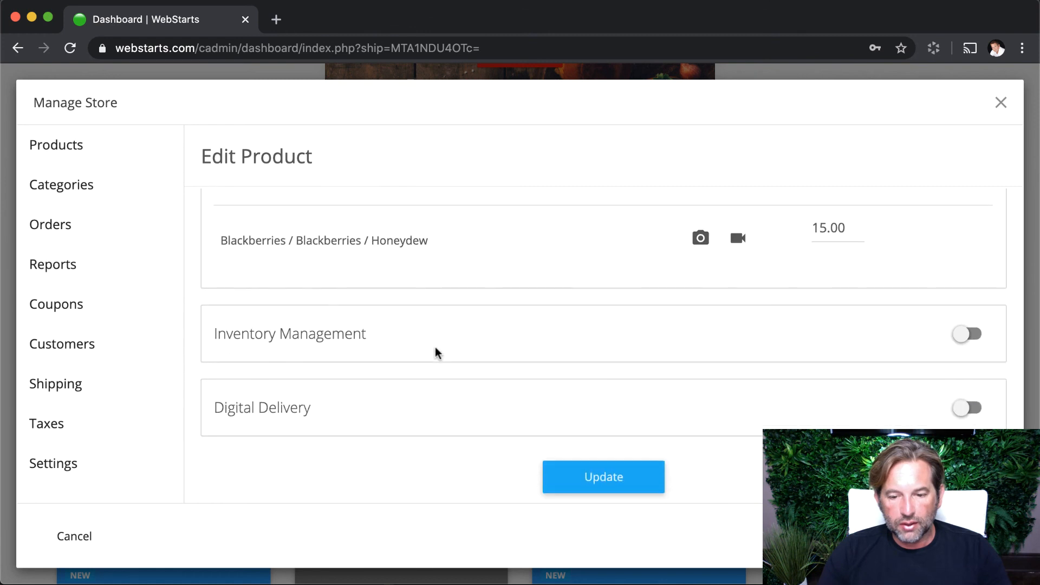
- Save the product changes and open the Fresh Berry Platter's page in the live store
click(607, 487)
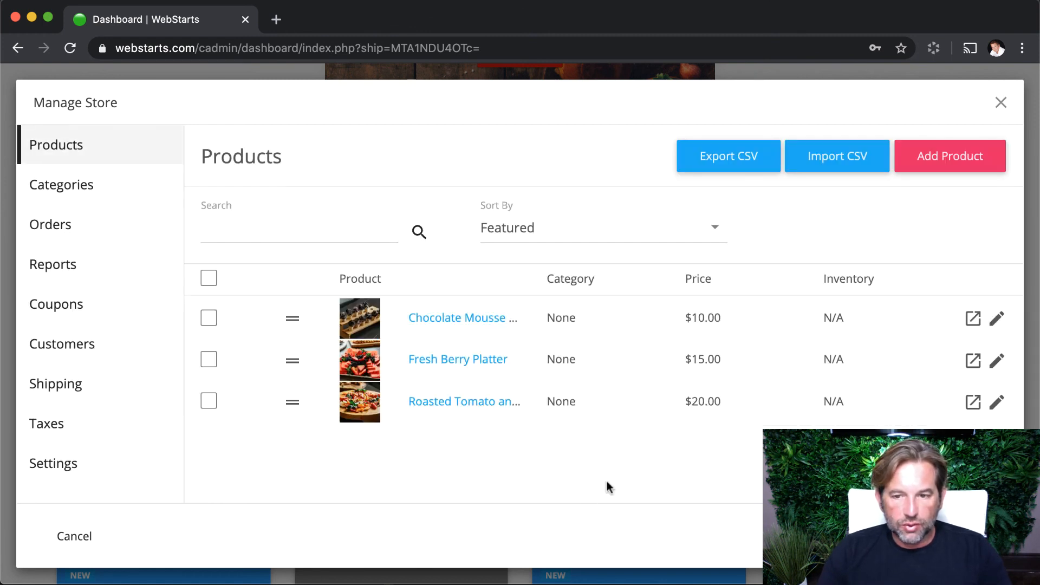
click(973, 360)
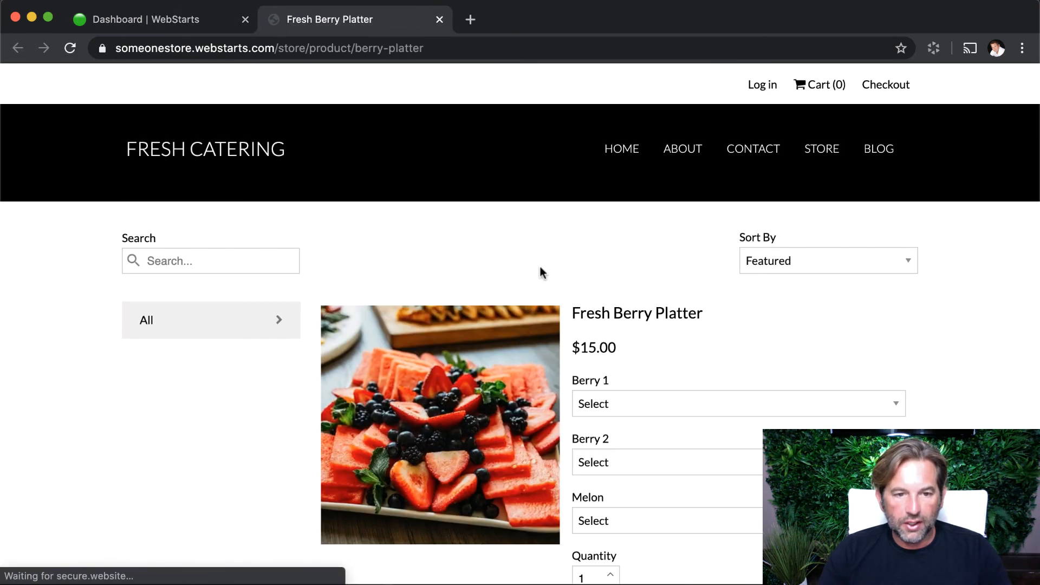
- Choose Strawberries for Berry 1, Blueberries for Berry 2 and Watermelon for Melon on the Fresh Berry Platter page
scroll(543, 325, down, 1)
scroll(544, 343, down, 1)
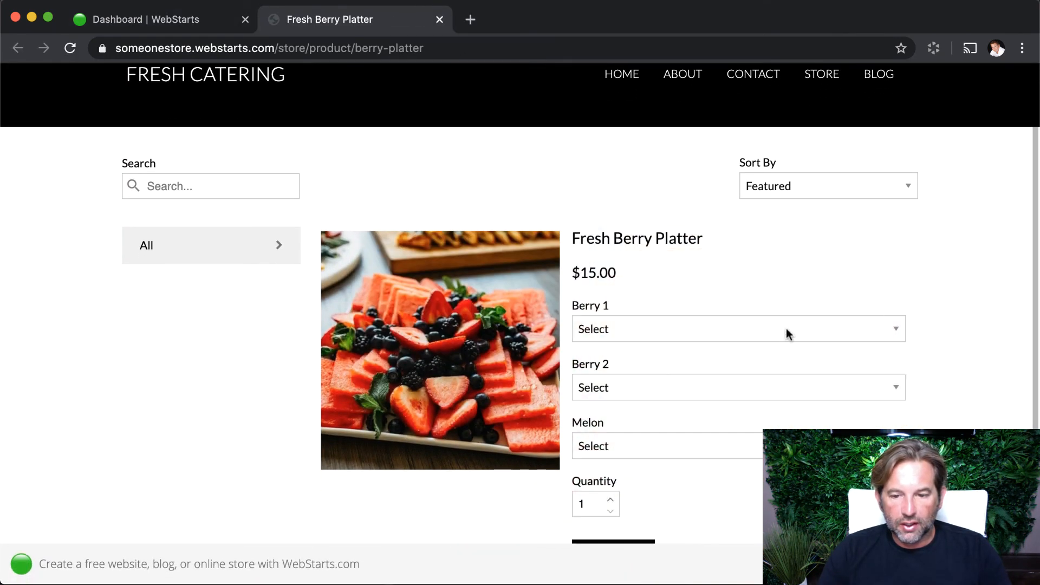
click(783, 330)
click(777, 341)
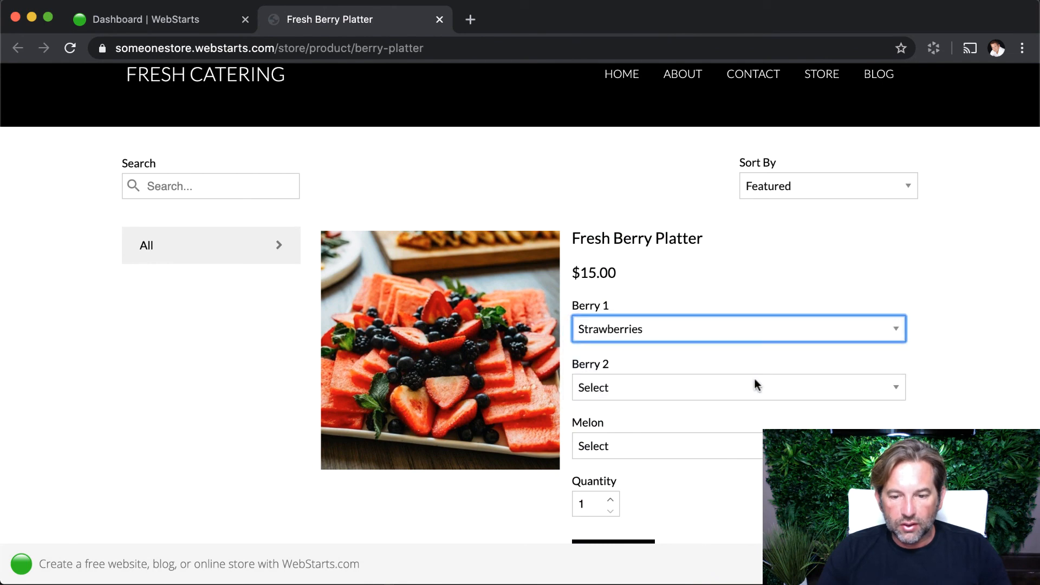
click(748, 385)
click(701, 421)
click(703, 444)
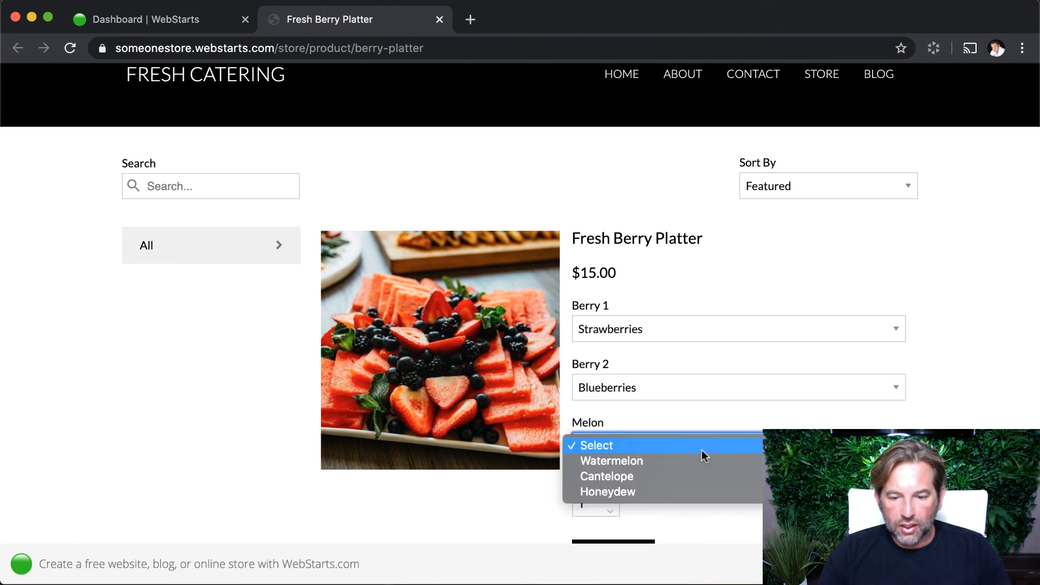
click(685, 459)
- Add the configured Fresh Berry Platter to the cart and open the full cart page
scroll(633, 347, down, 1)
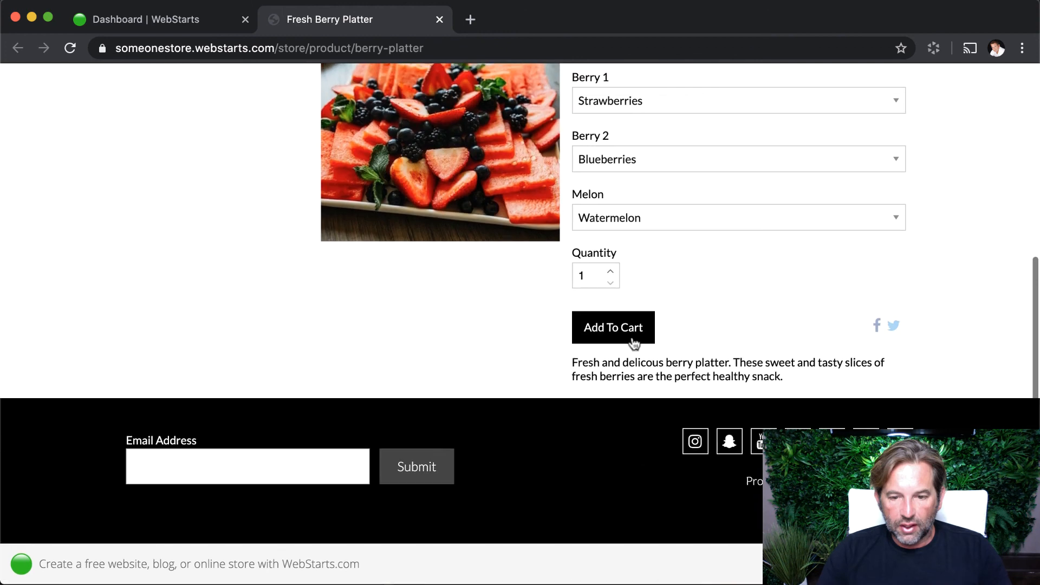
click(631, 338)
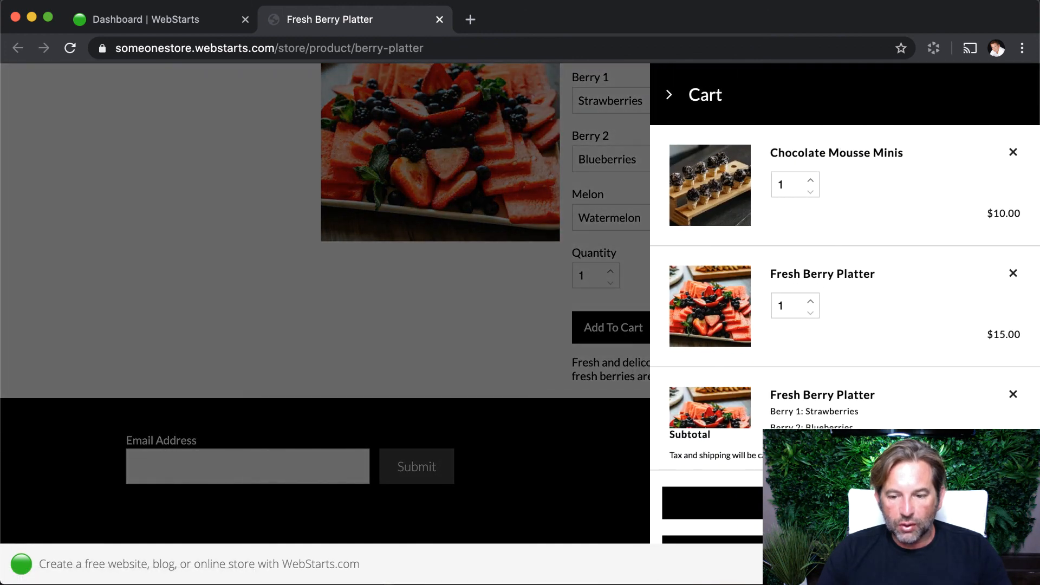
click(711, 503)
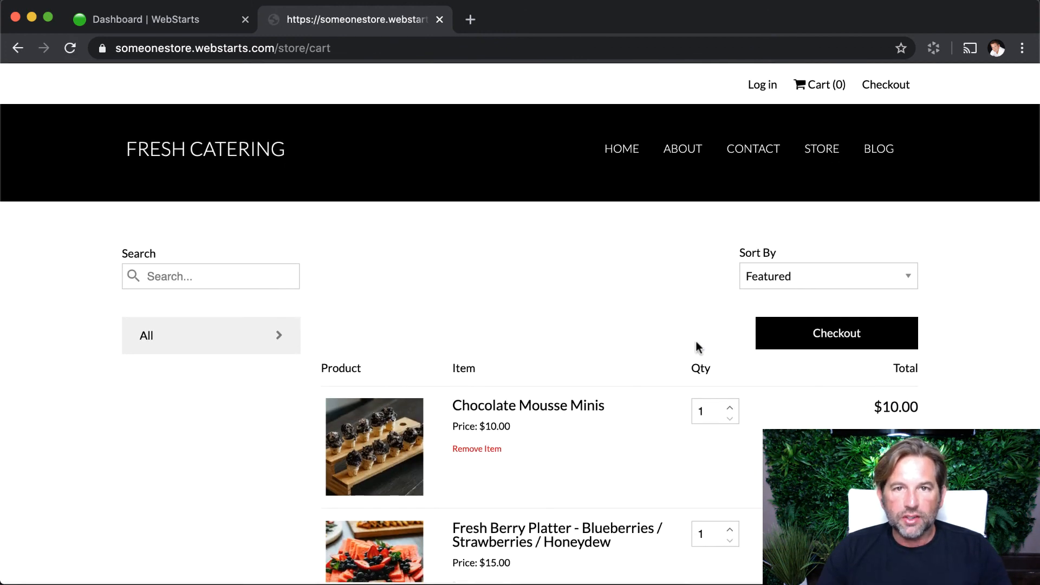